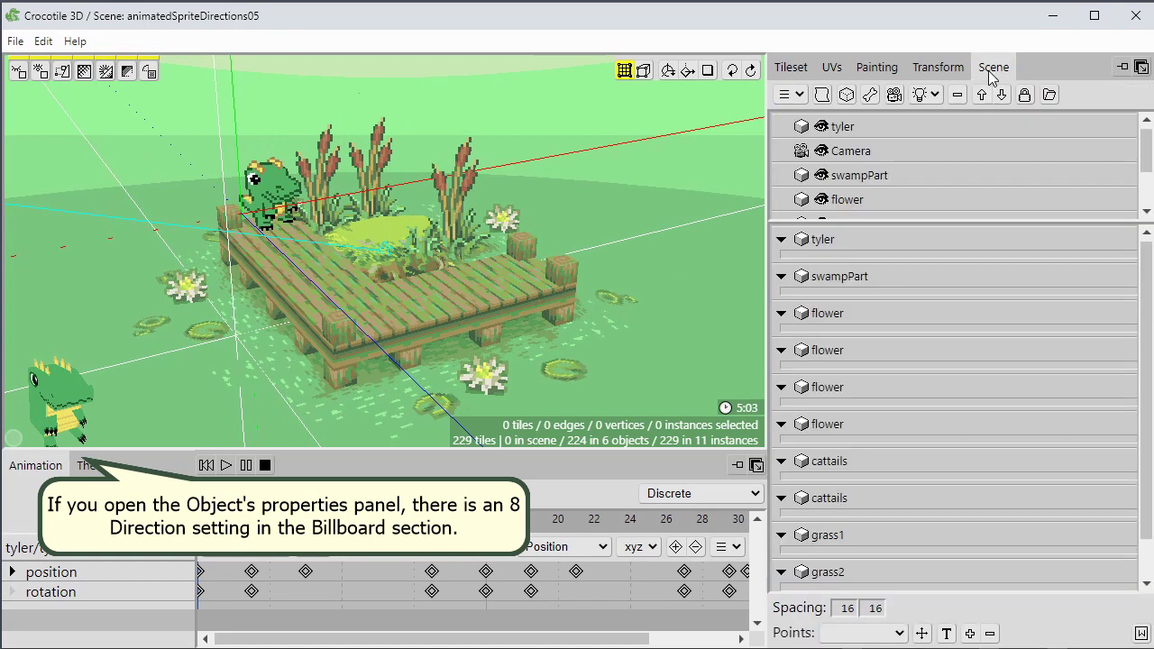
# Step: Enlarge the object list and review the tyler object's Billboarding properties, switching 8 Direction off and back on
pyautogui.moveTo(885, 223); pyautogui.dragTo(891, 358)
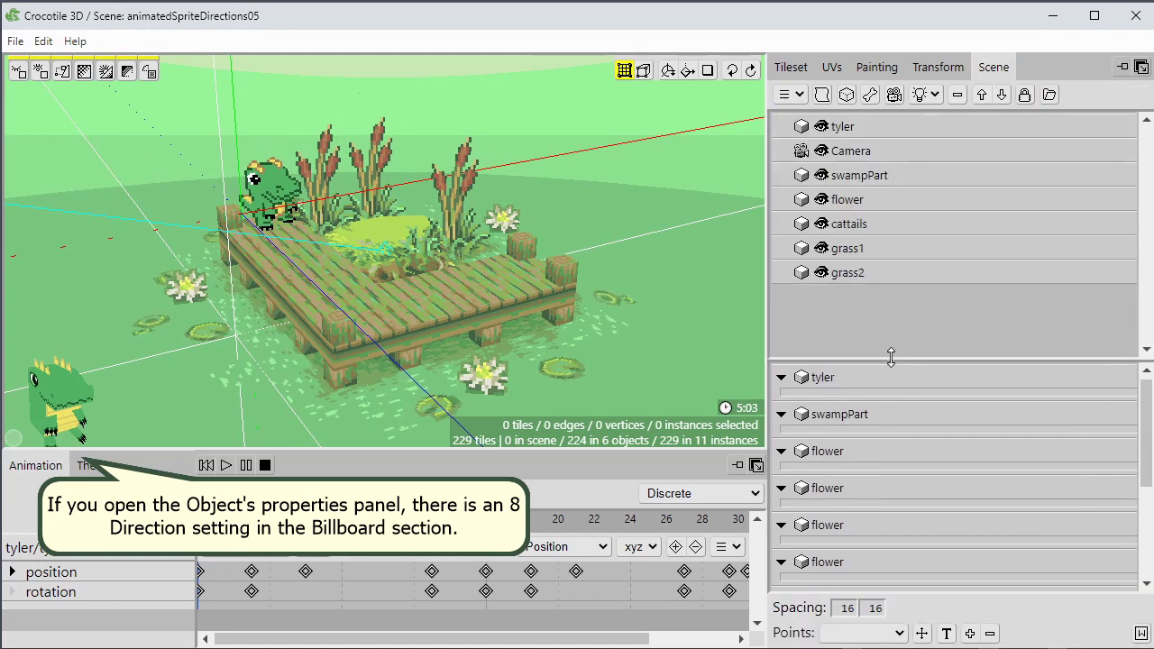
pyautogui.doubleClick(864, 131)
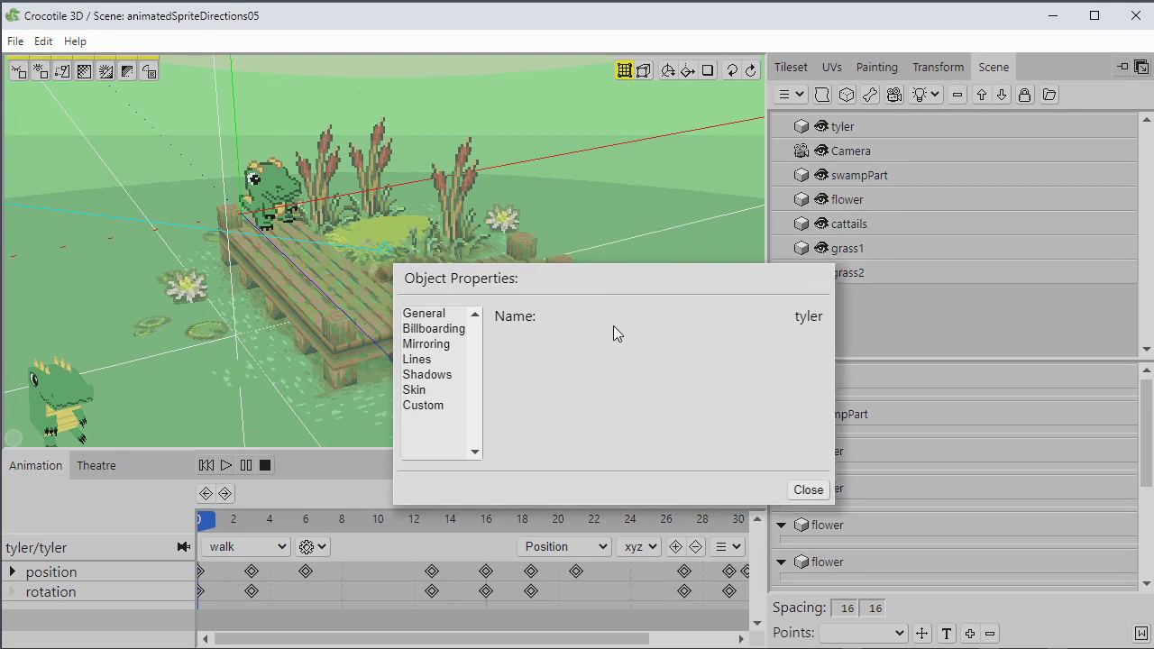
pyautogui.click(435, 335)
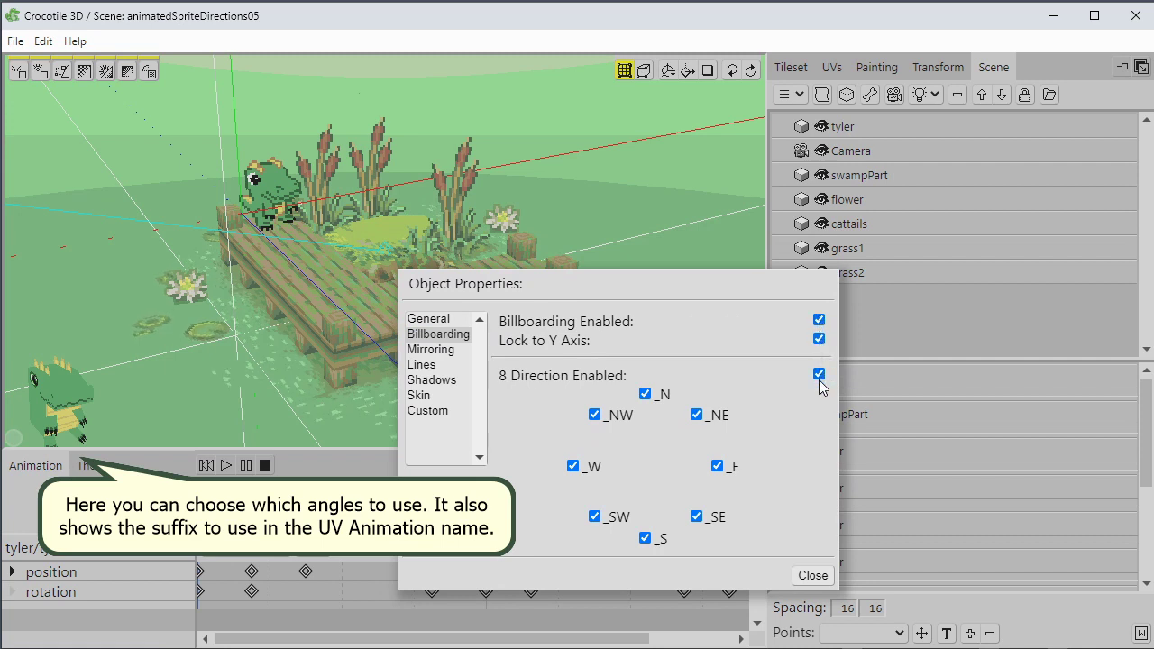
pyautogui.click(822, 375)
pyautogui.click(820, 374)
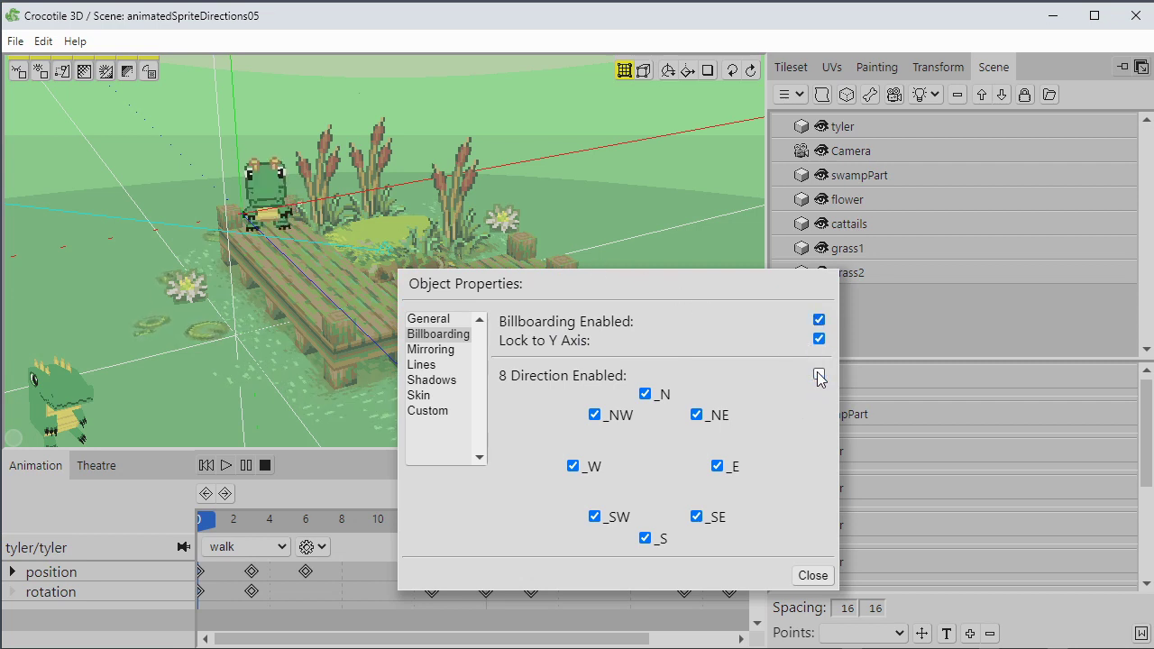
pyautogui.click(810, 575)
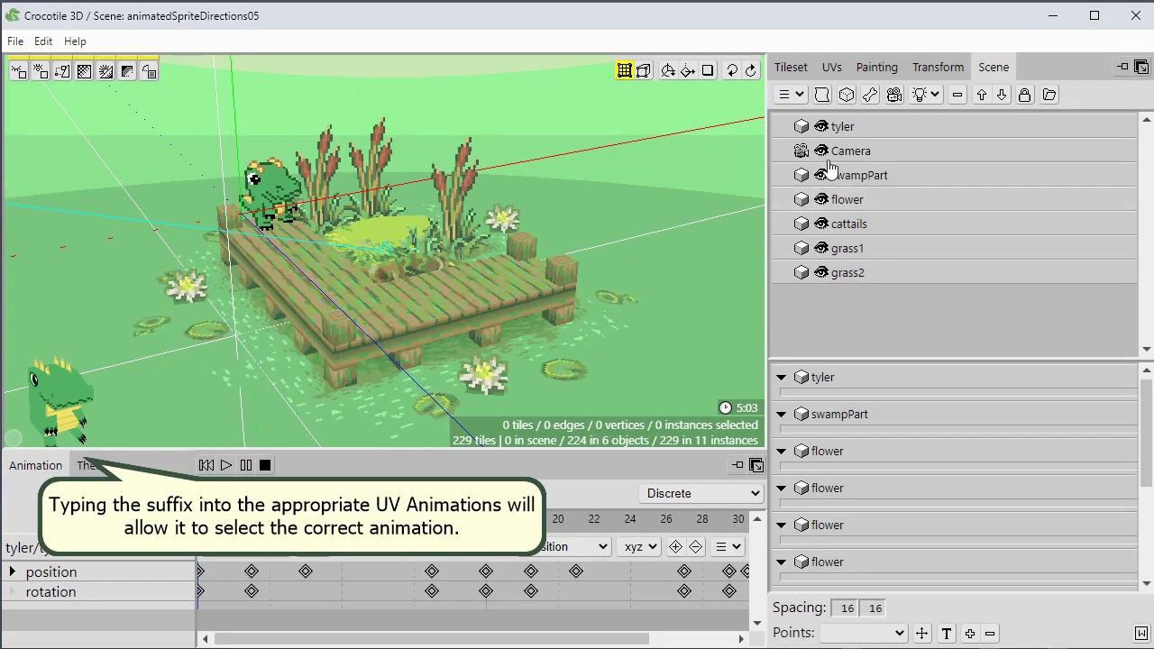
# Step: Examine the direction suffixes in the names of tyler's walk UV animations, such as tyler_walk_NE
pyautogui.click(832, 69)
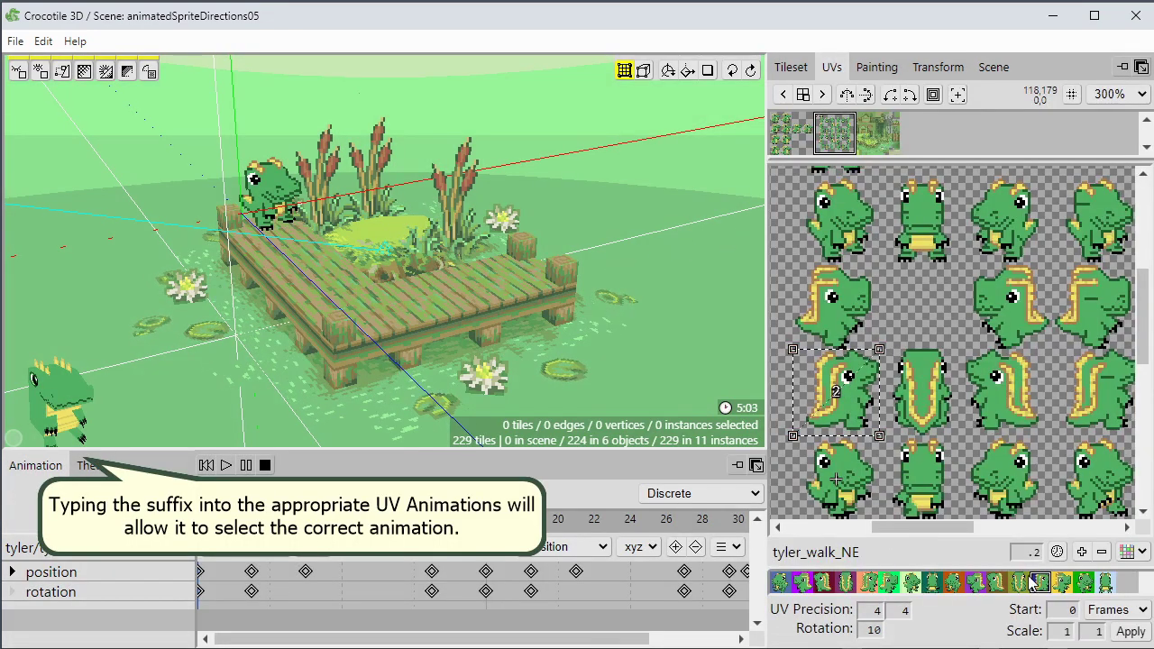
pyautogui.click(1060, 584)
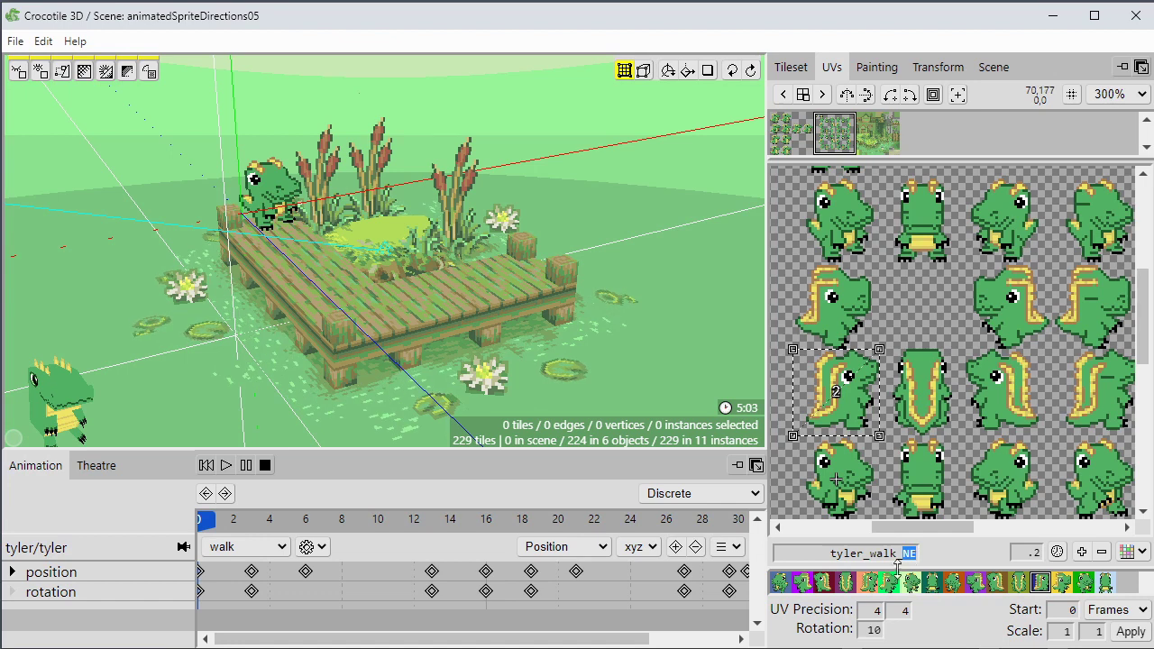
pyautogui.click(896, 554)
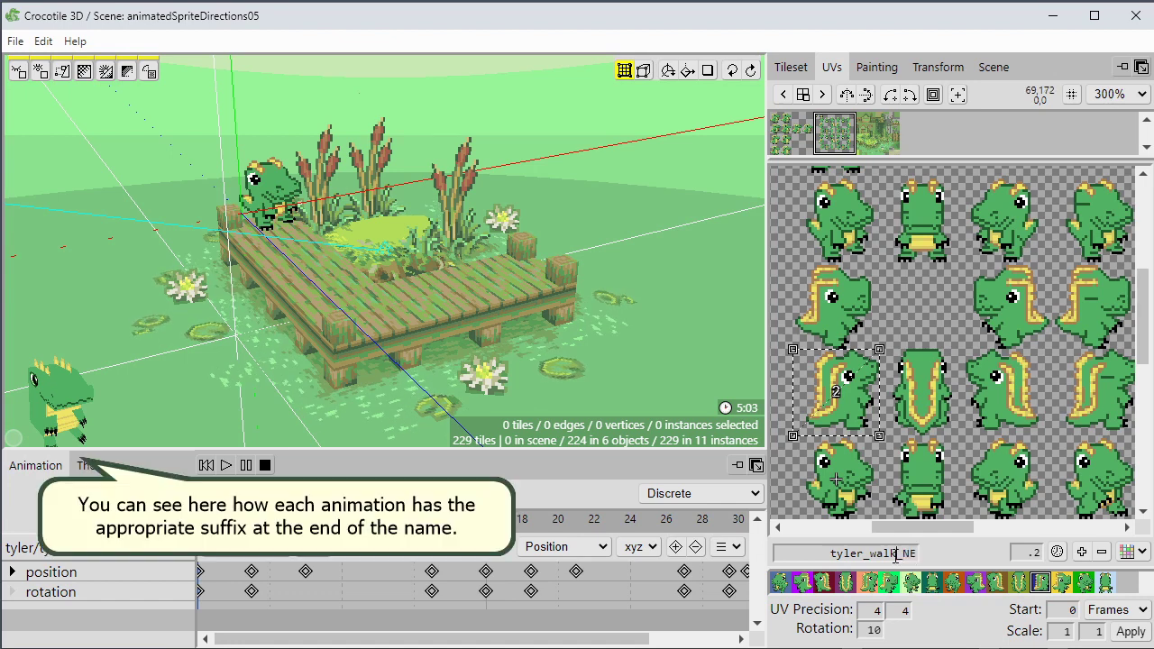
pyautogui.click(1131, 591)
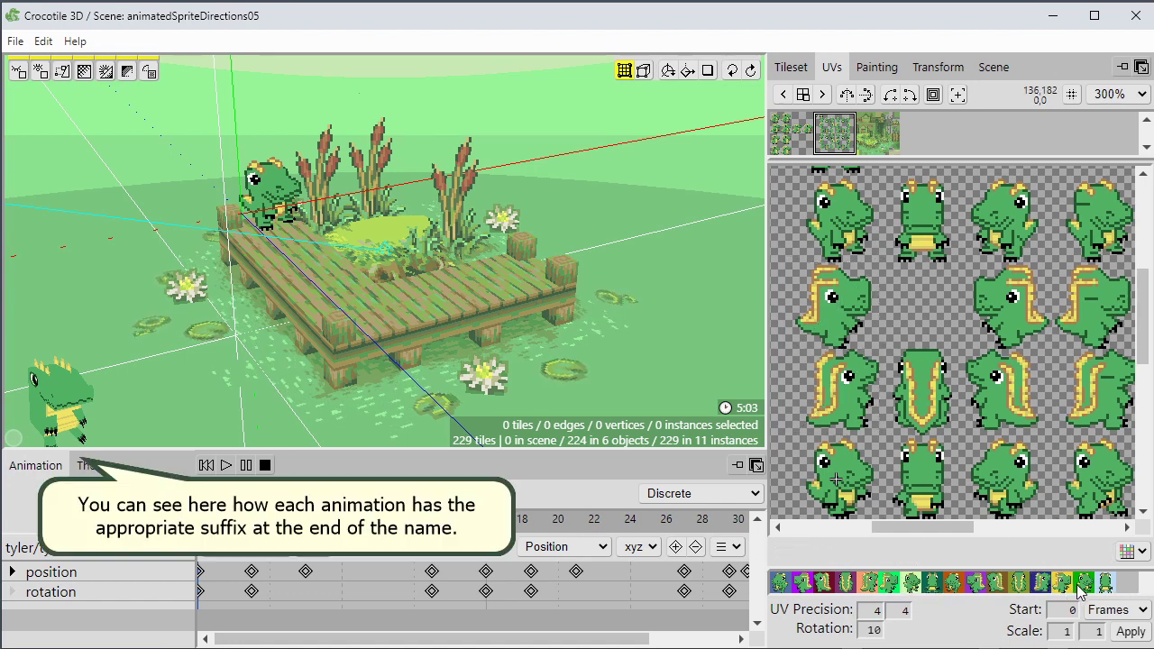
pyautogui.click(1081, 585)
pyautogui.click(1105, 584)
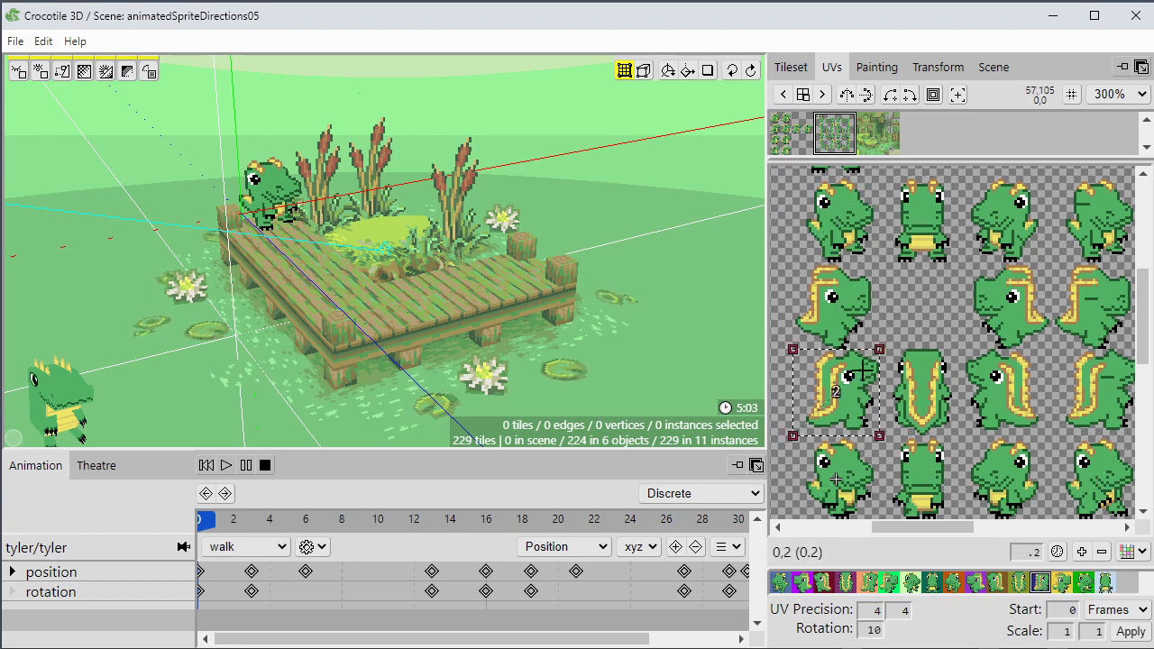
# Step: Inspect which tileset sprites are used as the frames of the tyler_walk_NE animation
pyautogui.scroll(-5, 881, 277)
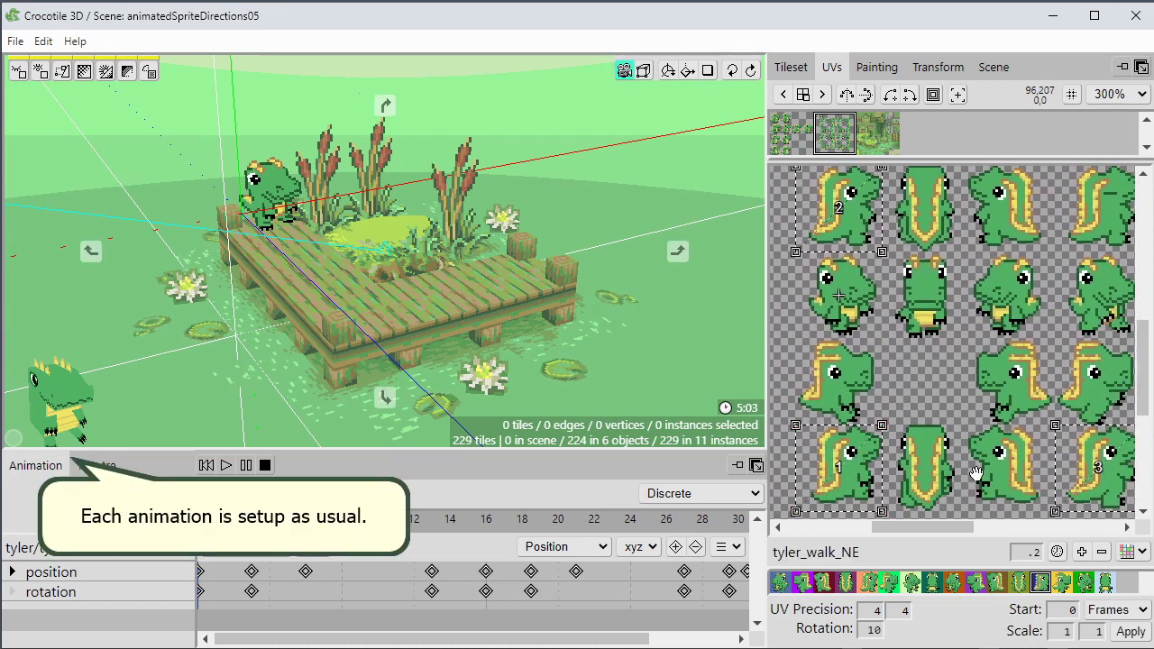
pyautogui.moveTo(991, 469); pyautogui.dragTo(934, 454, button='middle')
pyautogui.press('space')
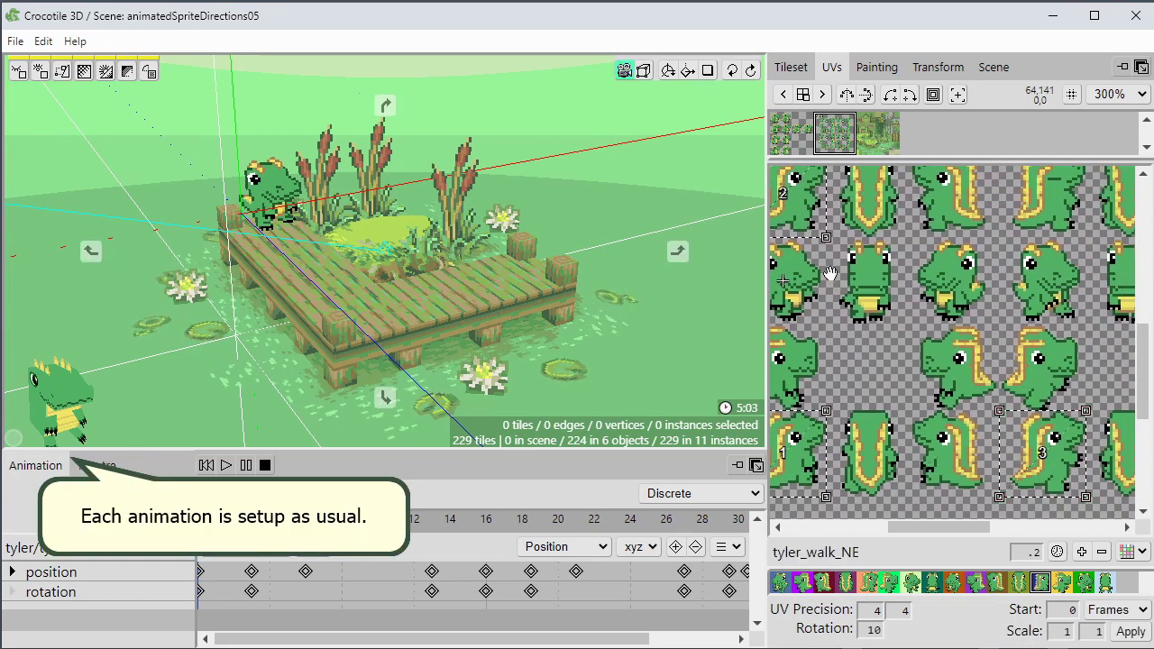
pyautogui.moveTo(820, 260); pyautogui.dragTo(905, 417)
pyautogui.press('space')
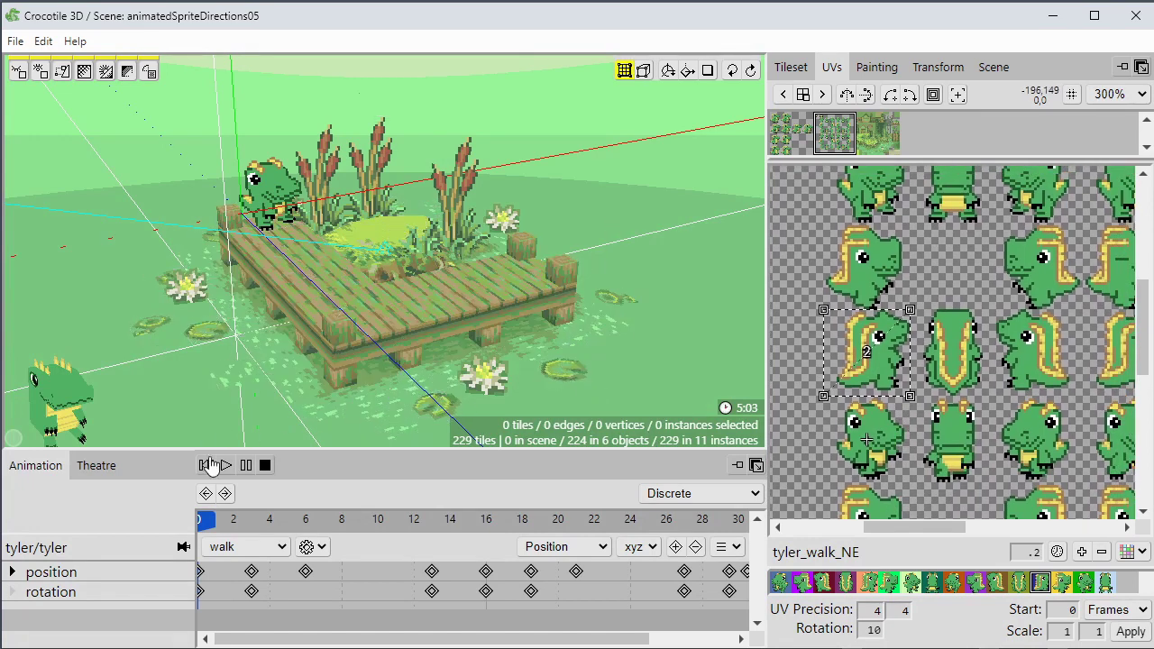
# Step: Enlarge the Theatre timeline and check the action settings of the tyler_walk_S UV animation segment
pyautogui.click(102, 470)
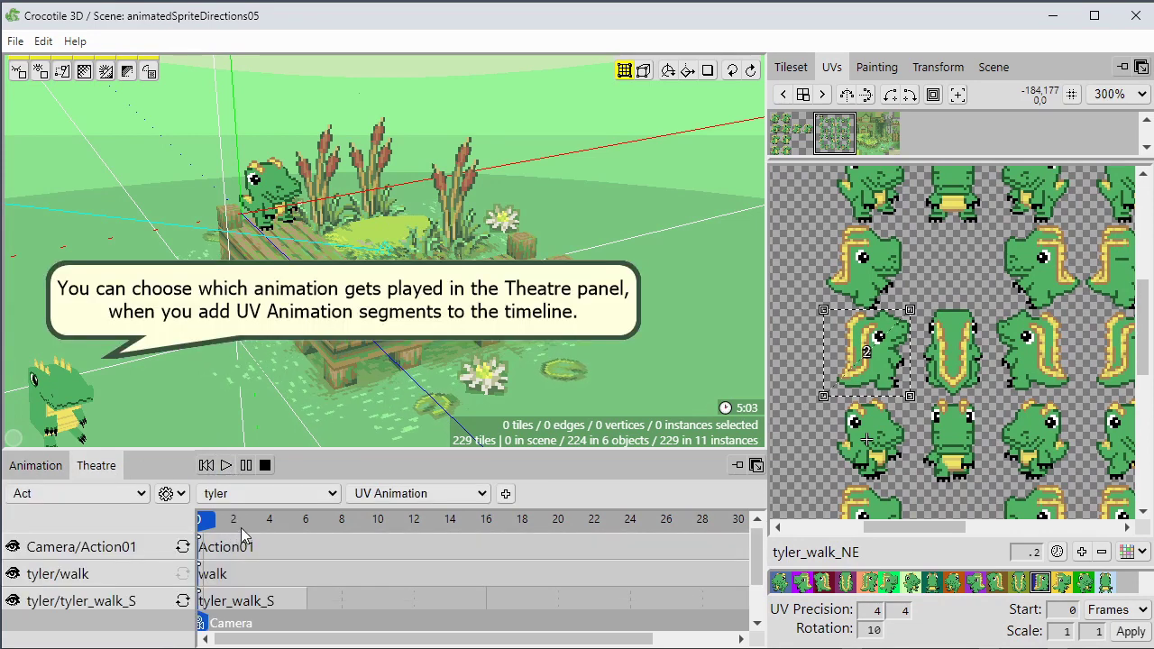
pyautogui.moveTo(297, 451); pyautogui.dragTo(303, 393)
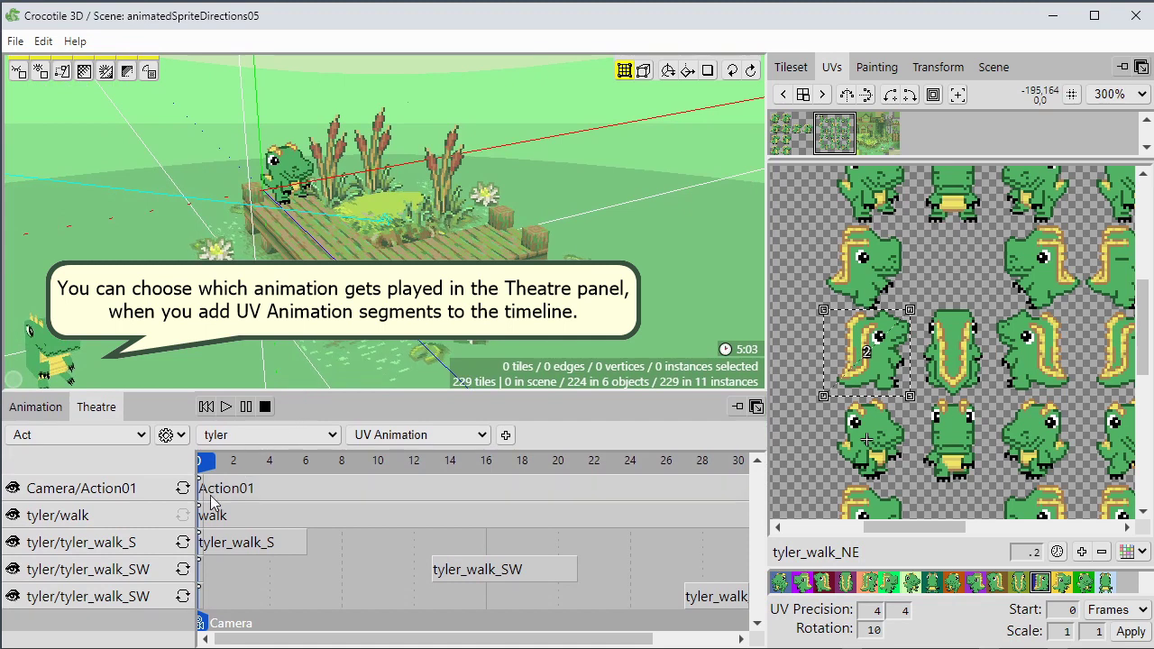
pyautogui.doubleClick(106, 544)
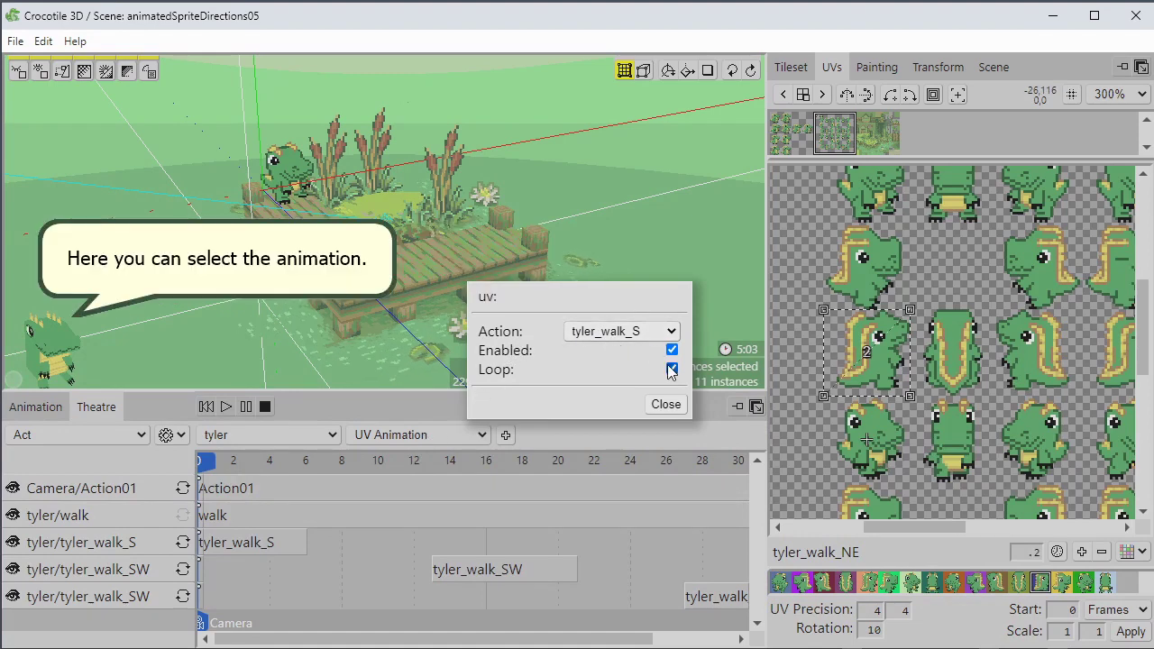
pyautogui.click(666, 405)
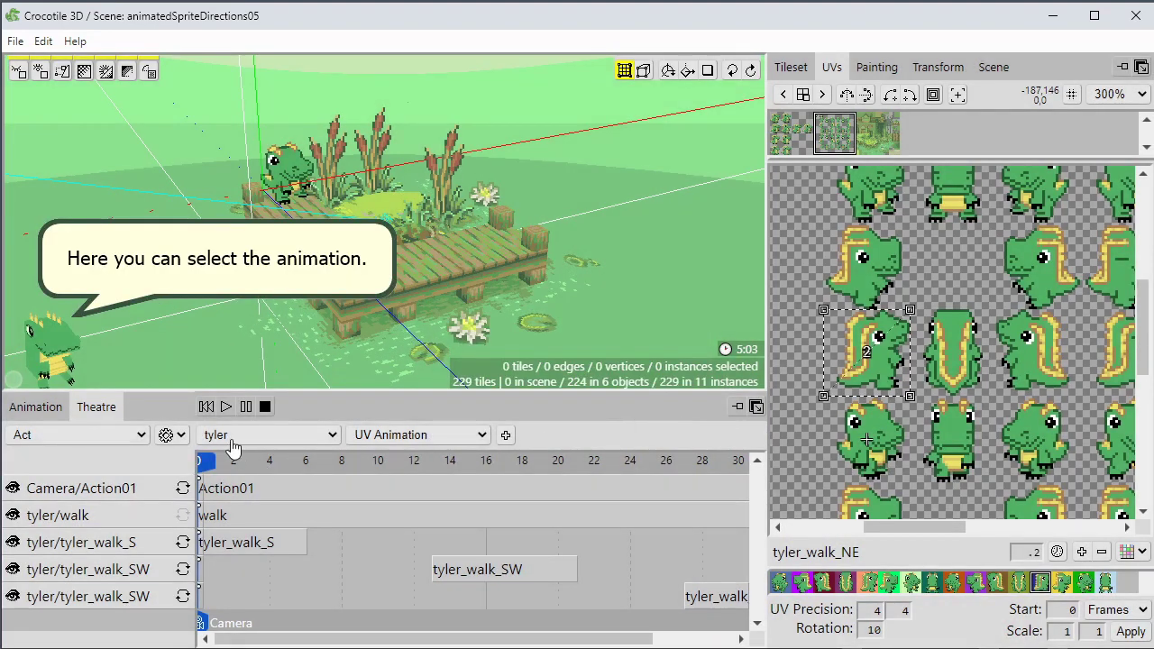
# Step: Play the act in the Theatre timeline, follow the UV animation segments as they run, and stop playback
pyautogui.click(226, 406)
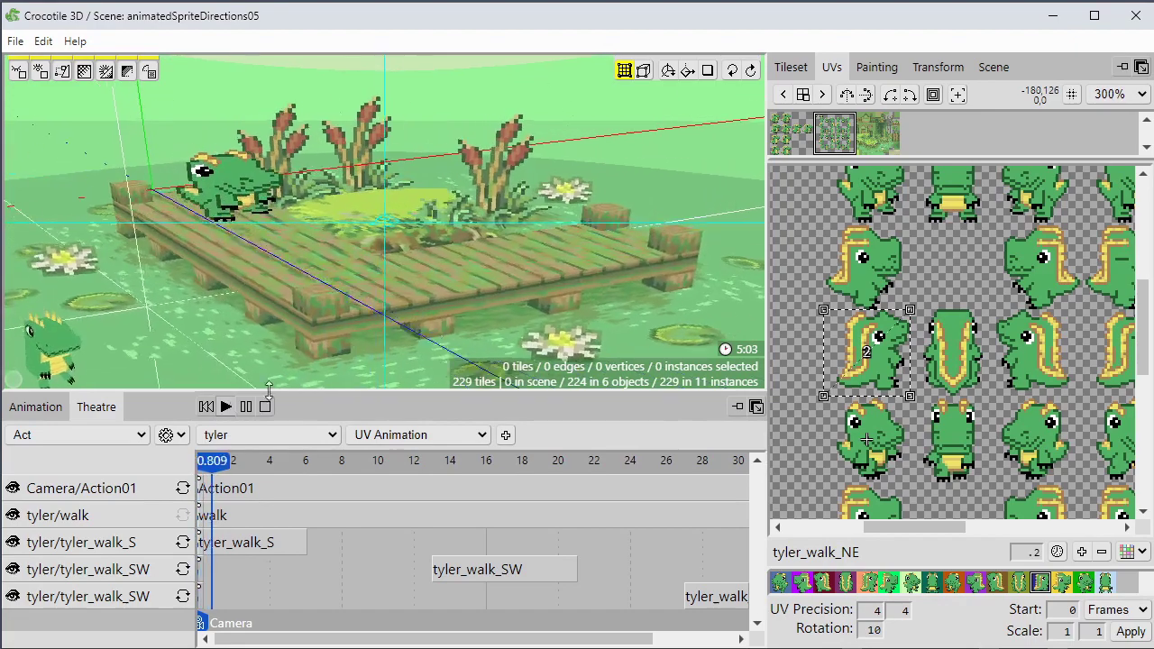
pyautogui.moveTo(433, 387); pyautogui.dragTo(433, 418)
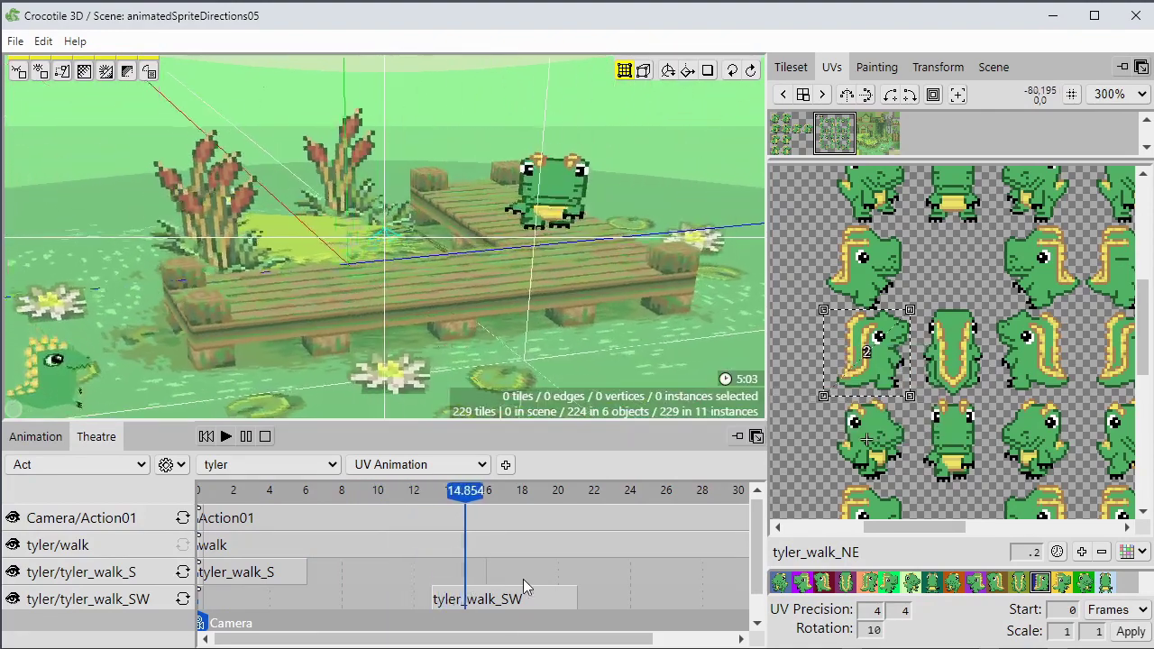
pyautogui.scroll(-1, 639, 572)
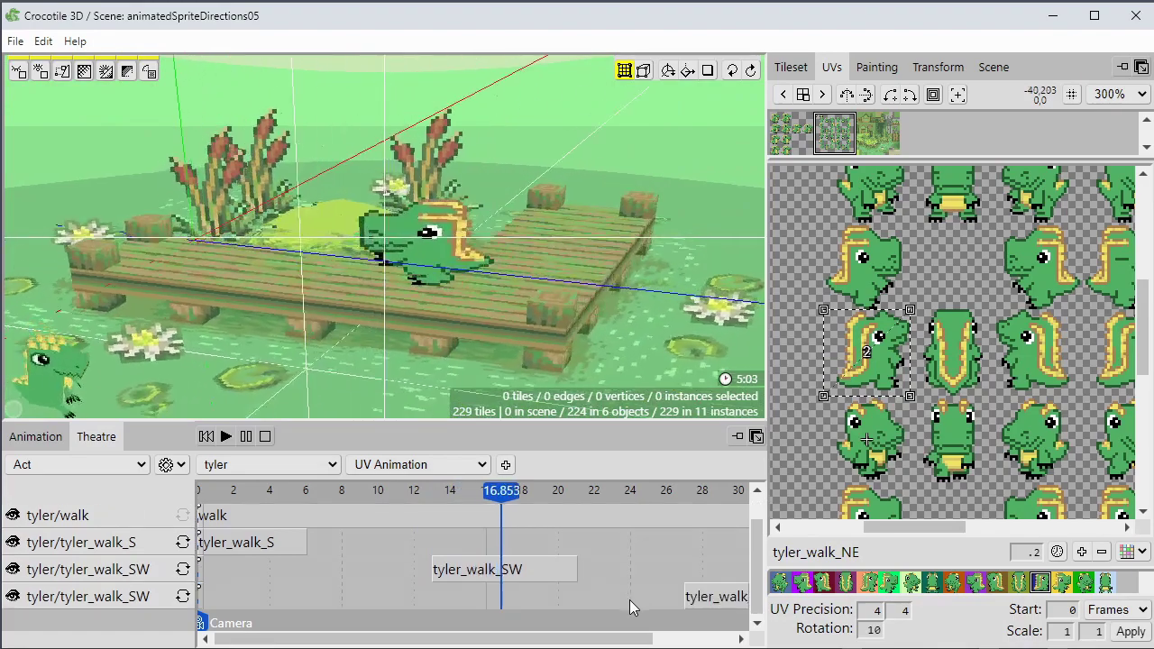
pyautogui.moveTo(602, 642); pyautogui.dragTo(671, 642)
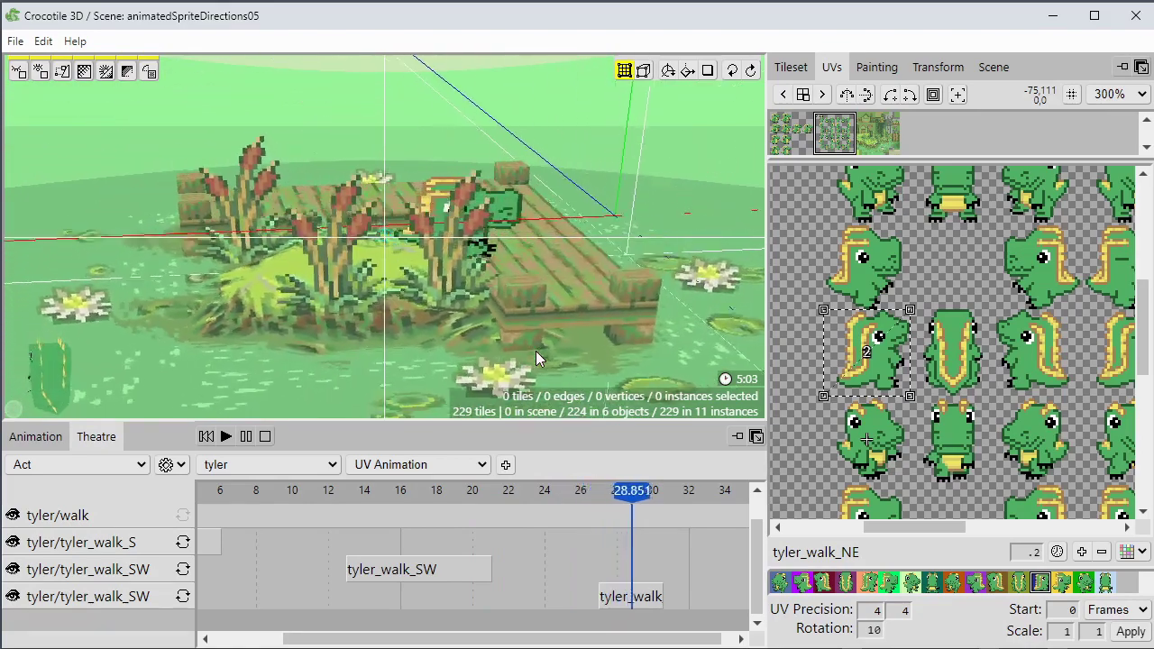
pyautogui.click(264, 437)
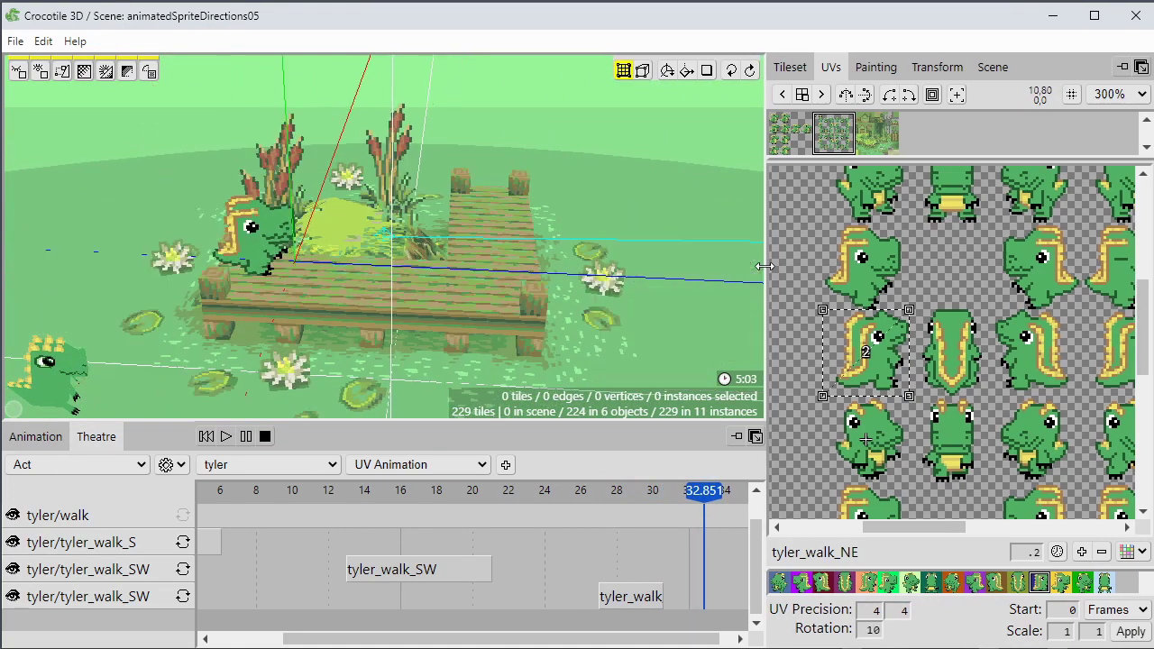
# Step: Scrub tyler's walk action from frame 0 to frame 3 to examine its position and rotation keyframes
pyautogui.moveTo(765, 266); pyautogui.dragTo(771, 267)
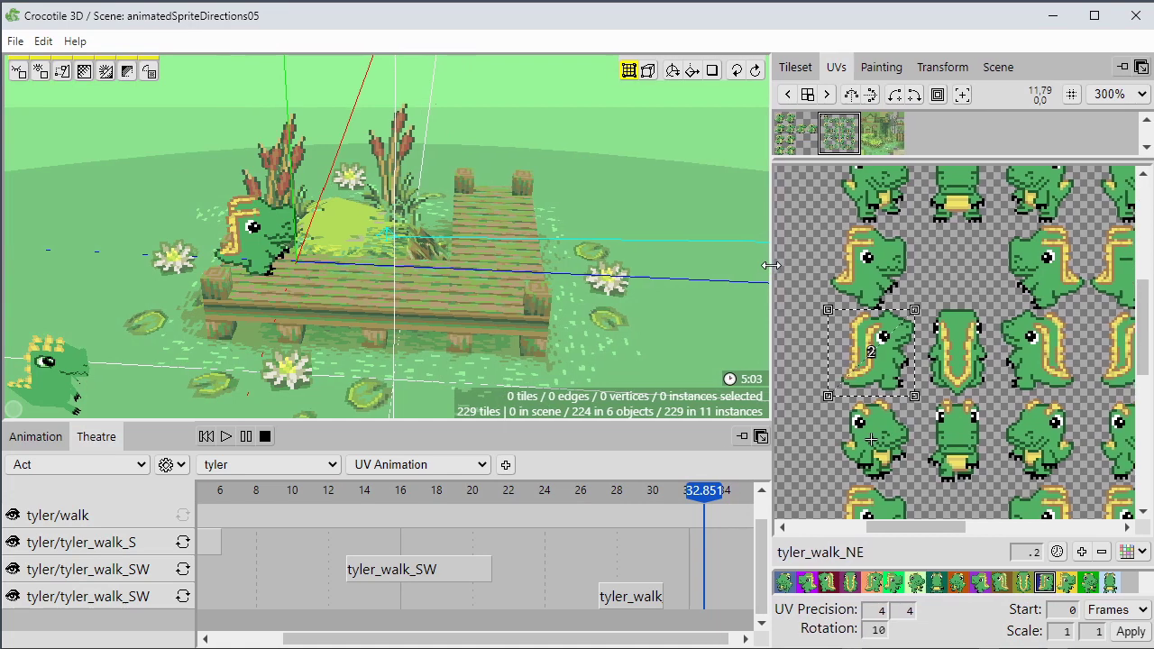
pyautogui.click(45, 440)
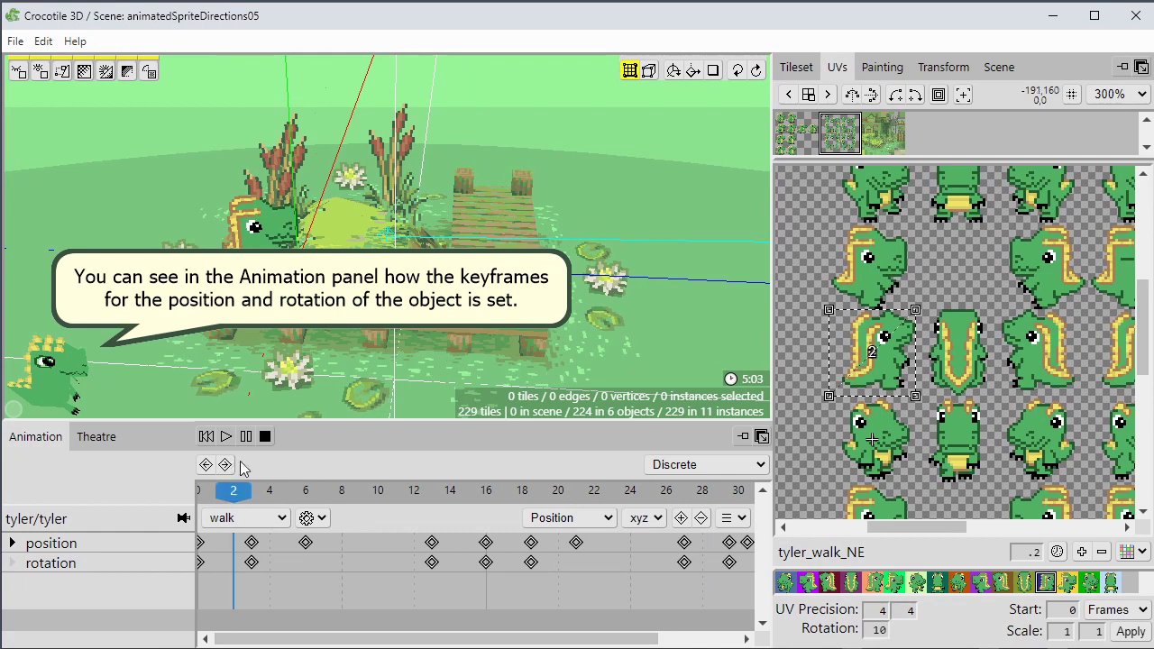
pyautogui.moveTo(228, 508); pyautogui.dragTo(198, 502)
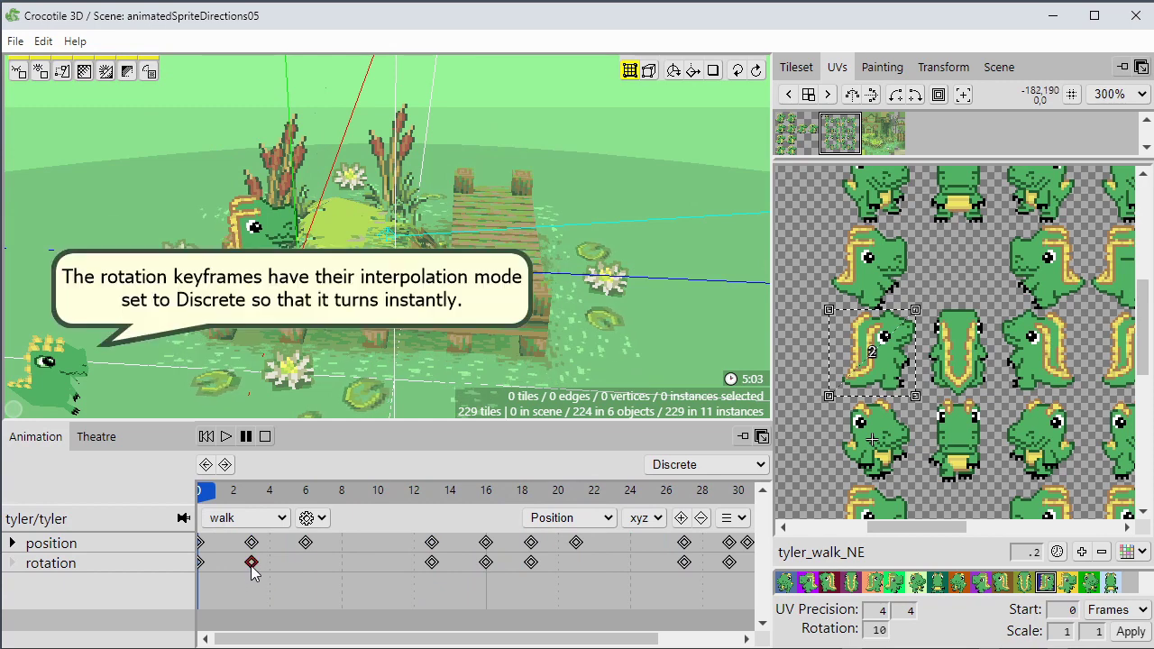
pyautogui.click(234, 491)
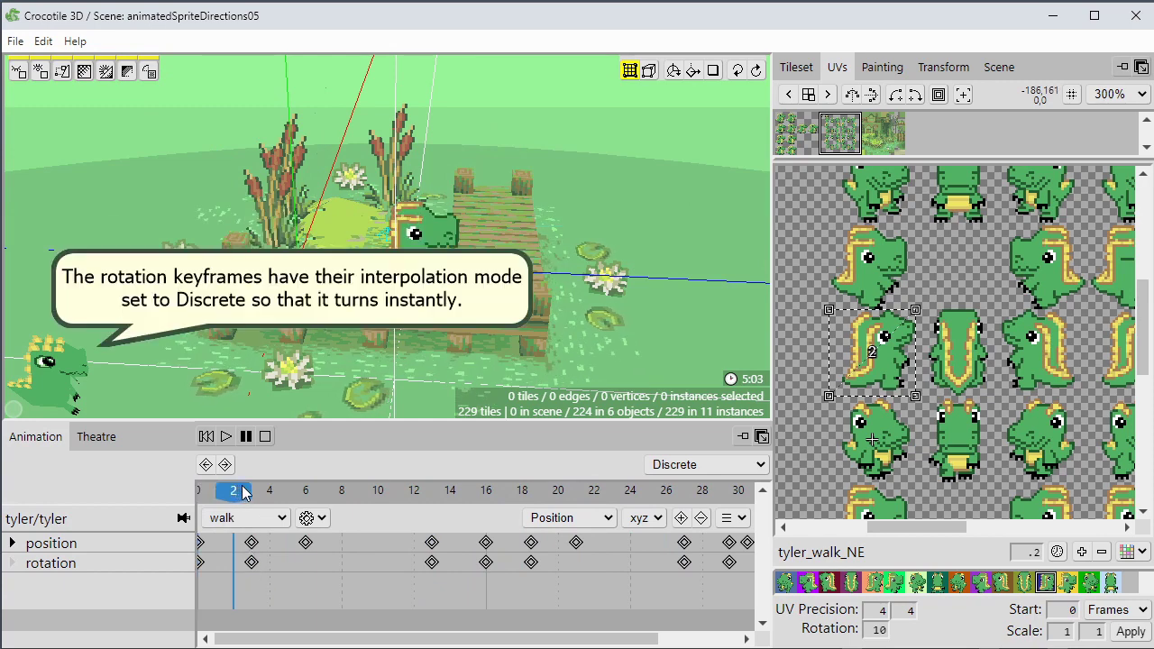
pyautogui.moveTo(244, 491); pyautogui.dragTo(252, 493)
pyautogui.moveTo(559, 271); pyautogui.dragTo(370, 275, button='middle')
# Step: Disable billboarding on the tyler object and check the sprite's actual rotation in the scene
pyautogui.click(998, 68)
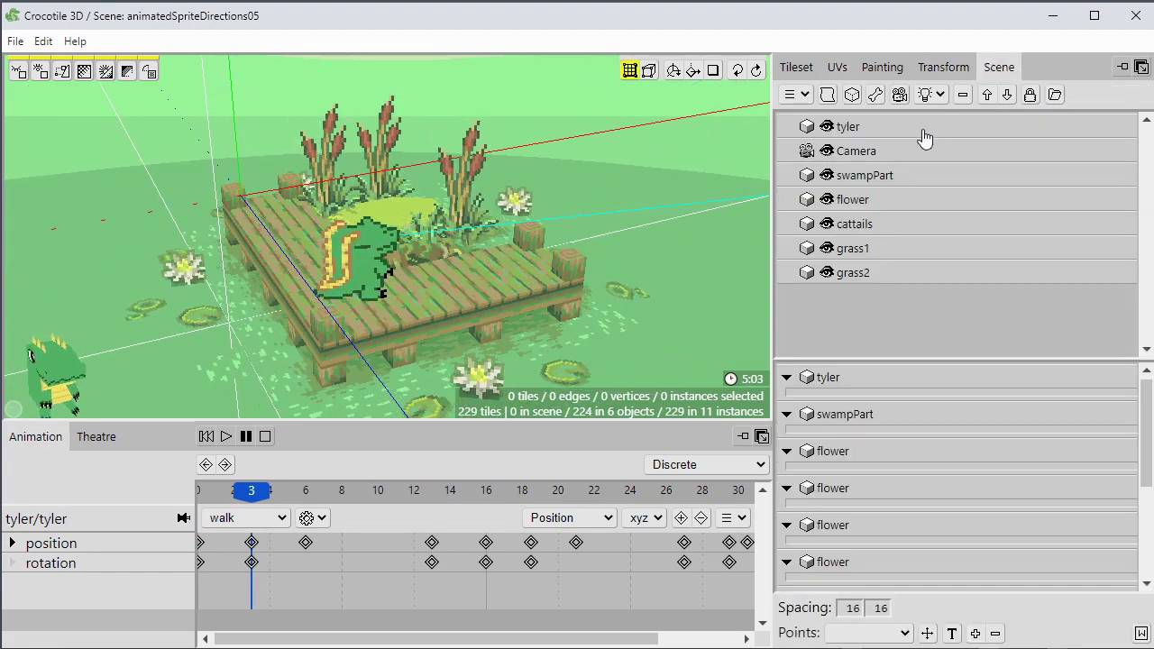
pyautogui.doubleClick(880, 129)
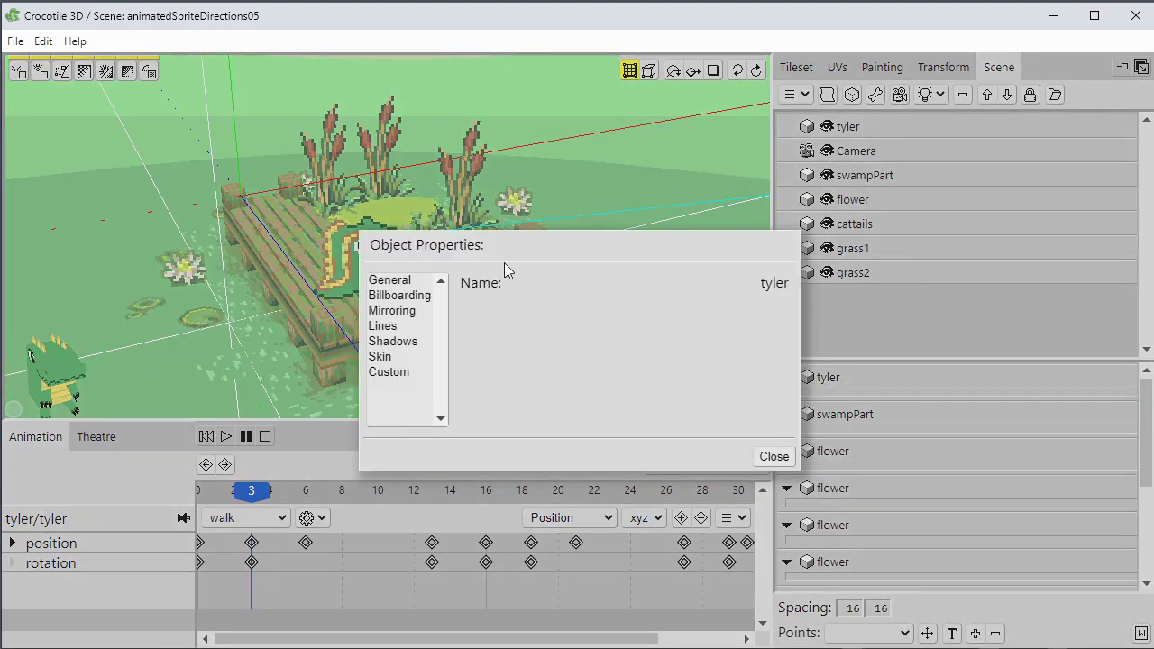
pyautogui.click(388, 296)
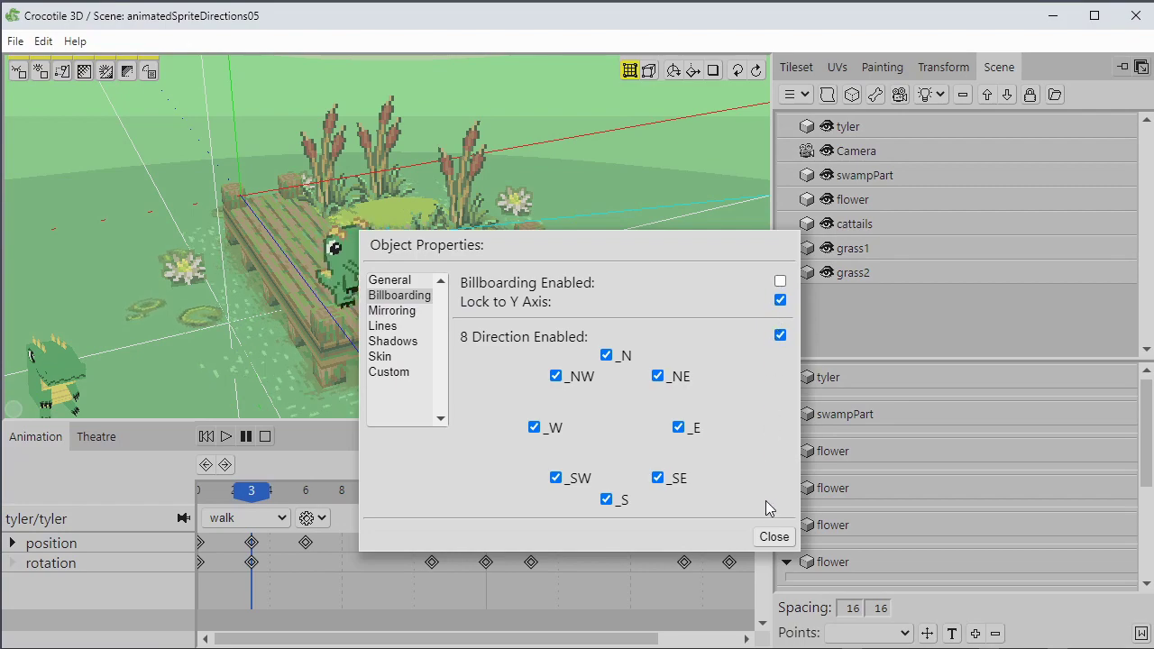
pyautogui.click(771, 539)
pyautogui.press('space')
pyautogui.moveTo(669, 307); pyautogui.dragTo(748, 301)
pyautogui.moveTo(669, 308)
pyautogui.mouseDown()
pyautogui.moveTo(712, 310)
pyautogui.moveTo(670, 315)
pyautogui.mouseUp()
pyautogui.press('space')
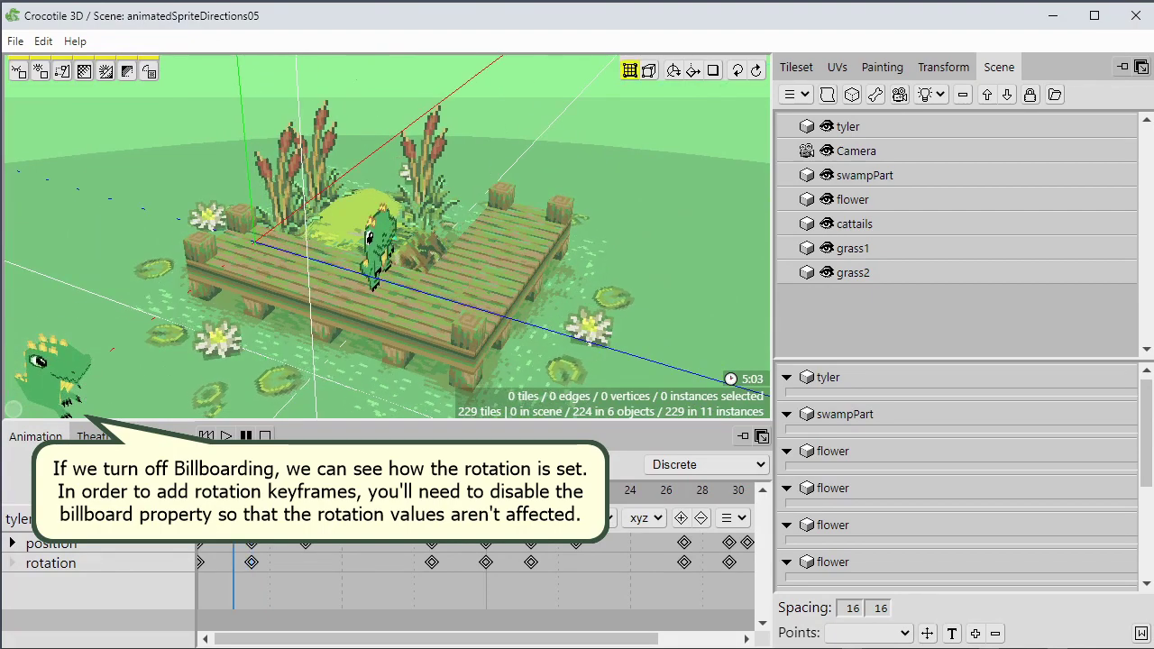
# Step: Play the walk action and select the tyler instance in the scene to see its orientation
pyautogui.click(232, 433)
pyautogui.press('space')
pyautogui.moveTo(361, 326); pyautogui.dragTo(302, 311)
pyautogui.press('space')
pyautogui.press('space')
pyautogui.press('Tab')
pyautogui.click(335, 261)
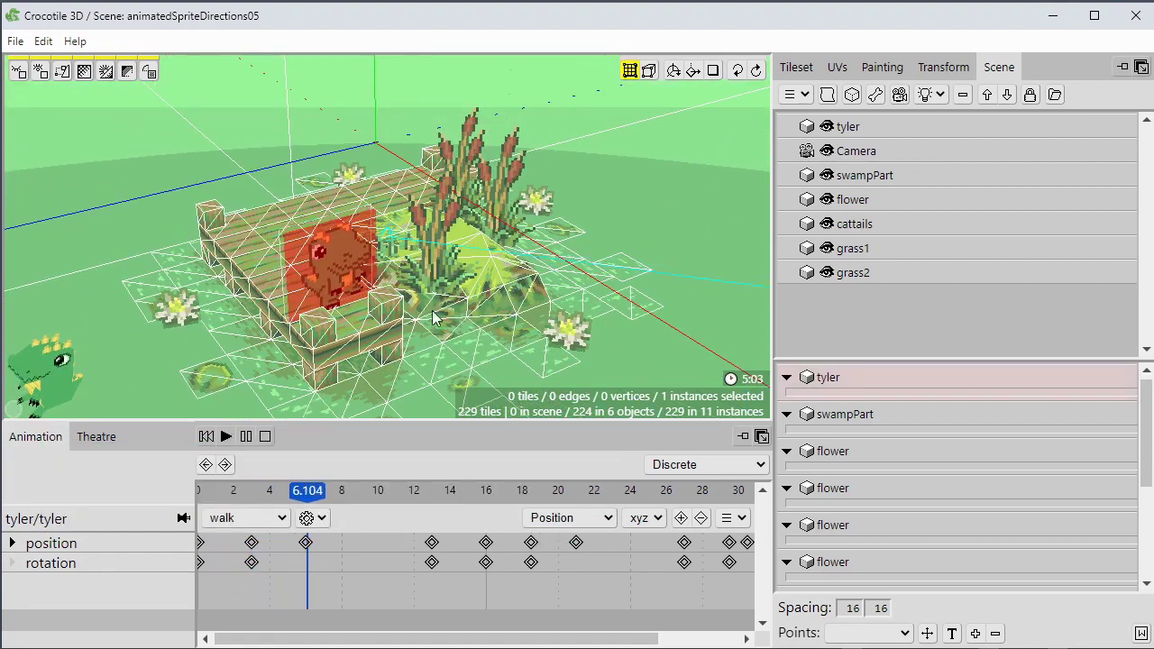
# Step: Follow the walk playback from several angles, checking how tyler turns at each rotation keyframe
pyautogui.press('Tab')
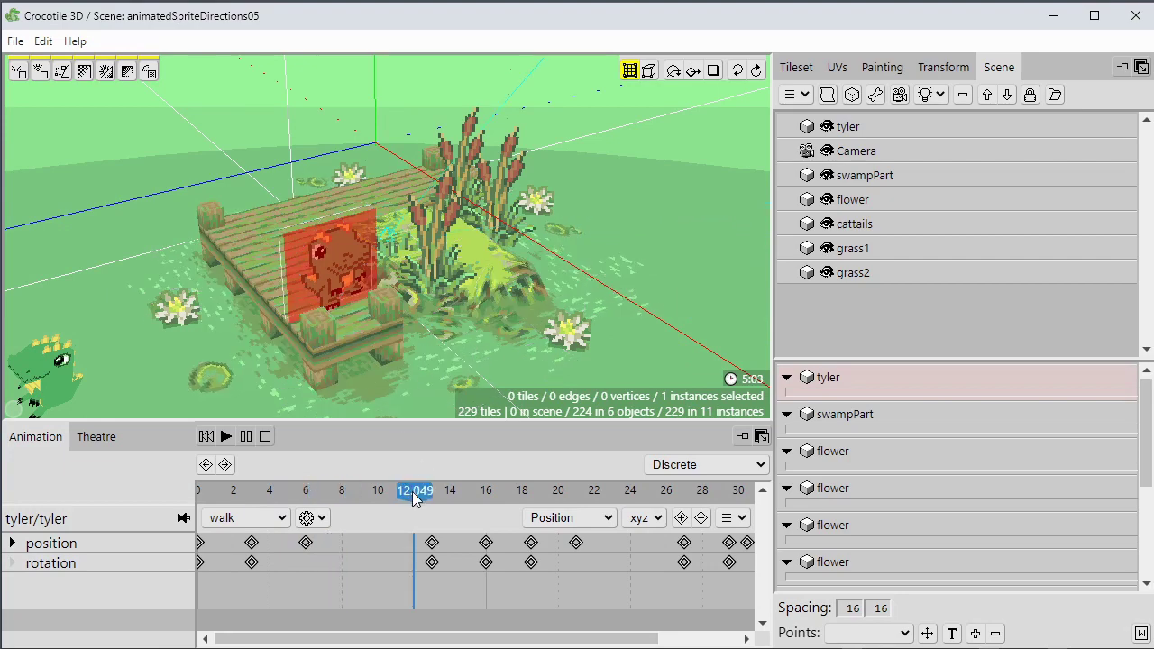
pyautogui.press('space')
pyautogui.moveTo(476, 330); pyautogui.dragTo(577, 323)
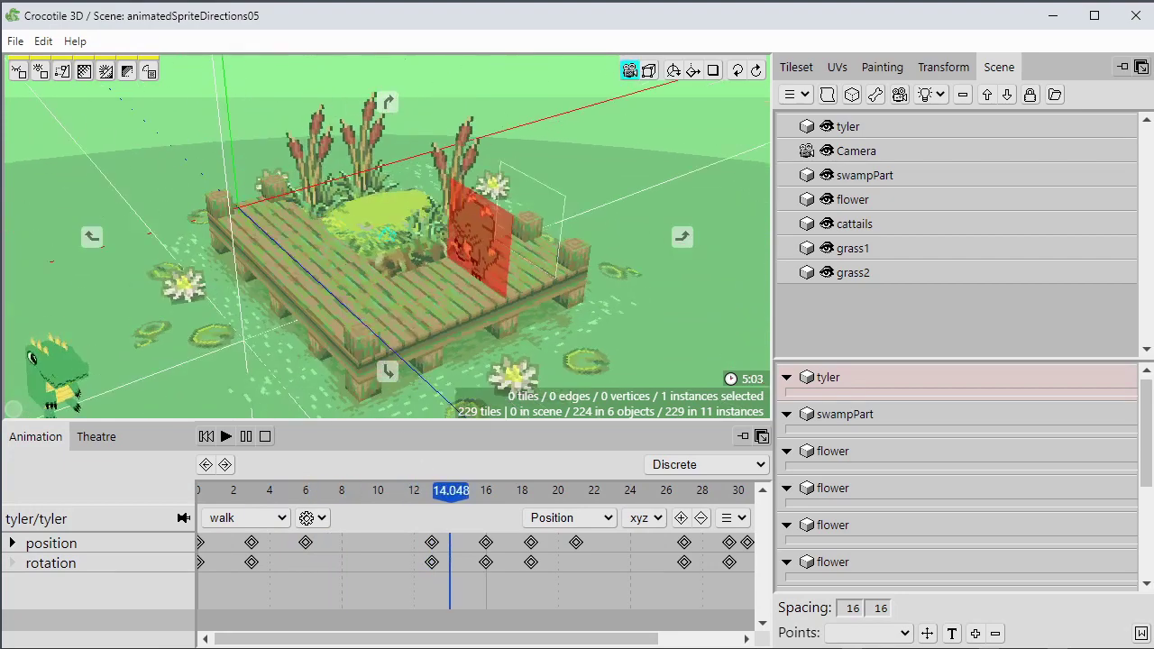
pyautogui.moveTo(397, 324); pyautogui.dragTo(386, 330, button='right')
pyautogui.press('Tab')
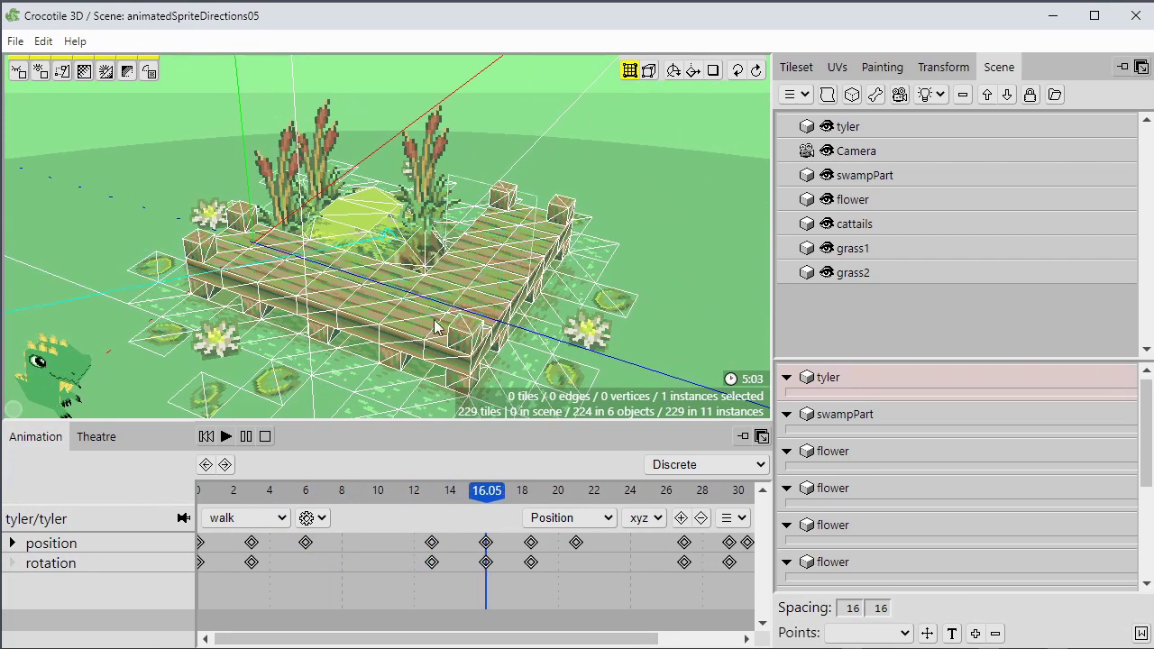
pyautogui.press('Tab')
pyautogui.moveTo(457, 288)
pyautogui.mouseDown(button='right')
pyautogui.moveTo(417, 286)
pyautogui.moveTo(469, 285)
pyautogui.moveTo(449, 295)
pyautogui.mouseUp(button='right')
pyautogui.press('Tab')
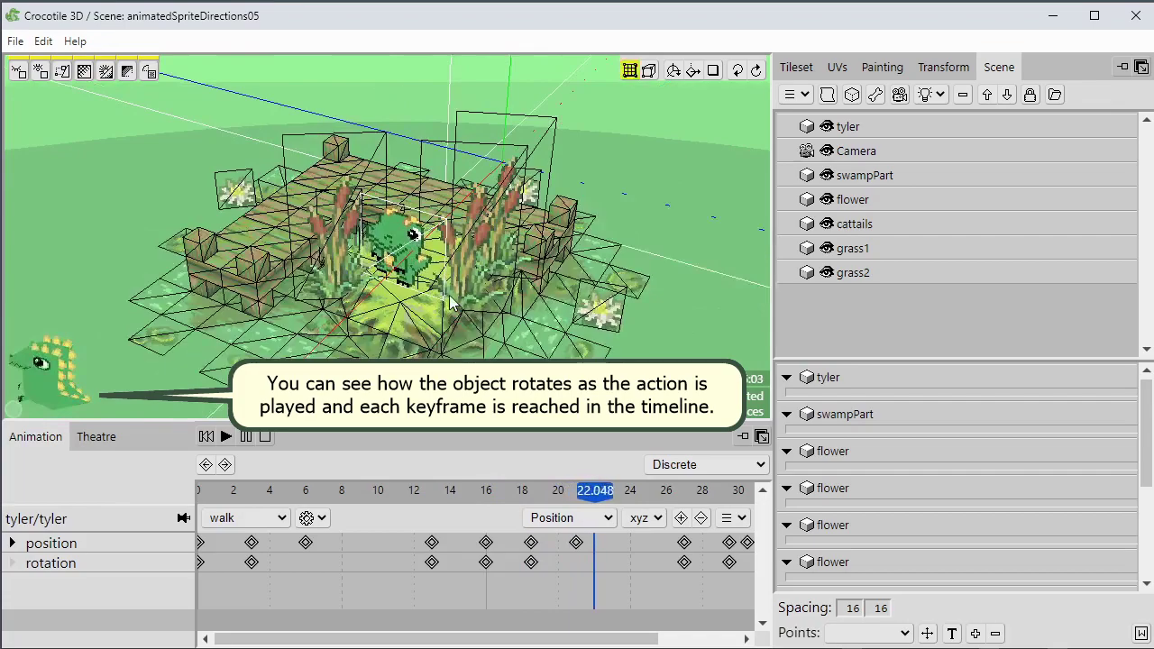
# Step: Follow the rest of the walk playback from other angles, checking tyler's rotation, and return the action to its start
pyautogui.moveTo(657, 302); pyautogui.dragTo(587, 305, button='right')
pyautogui.scroll(2, 566, 304)
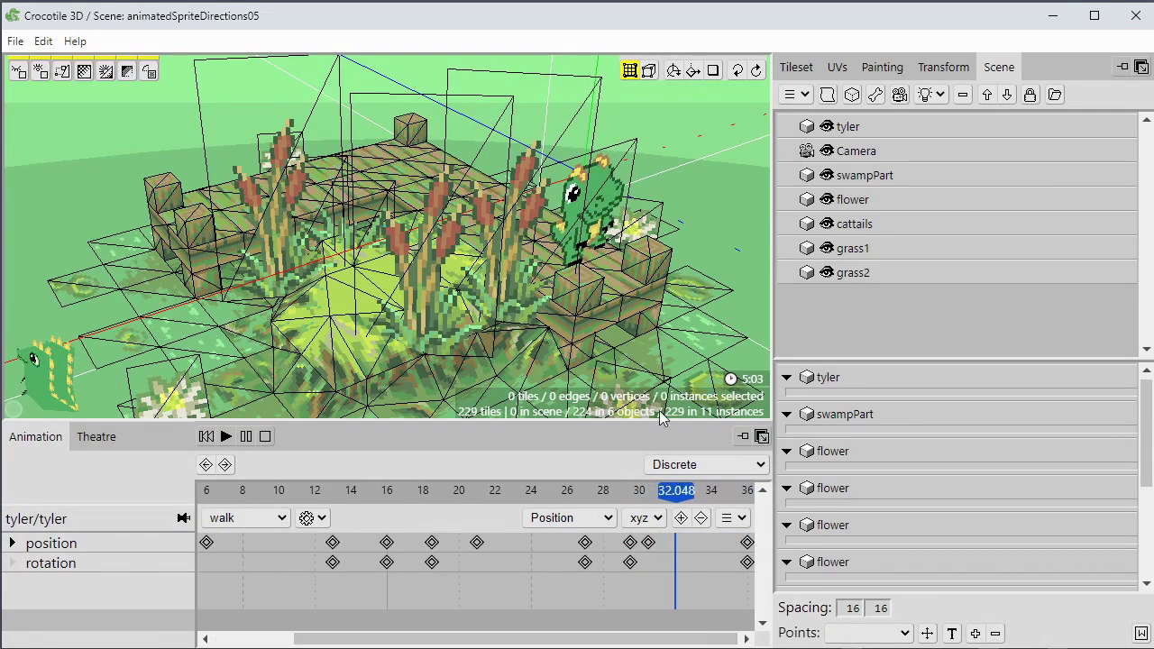
pyautogui.press('space')
pyautogui.moveTo(370, 281); pyautogui.dragTo(153, 275)
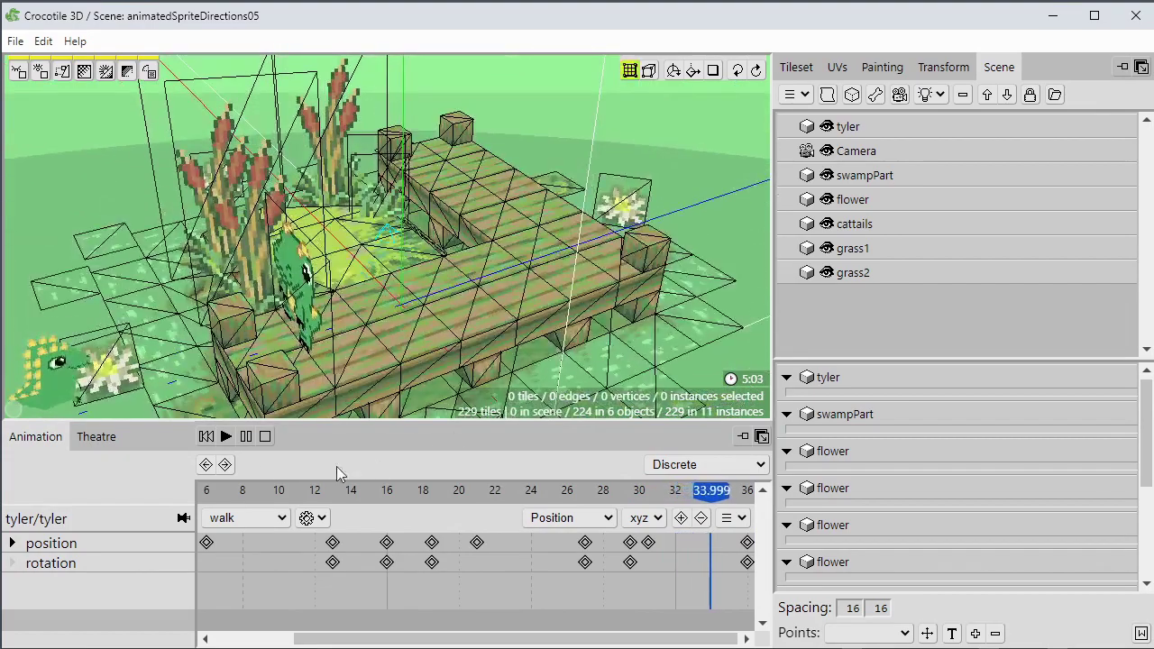
pyautogui.click(206, 436)
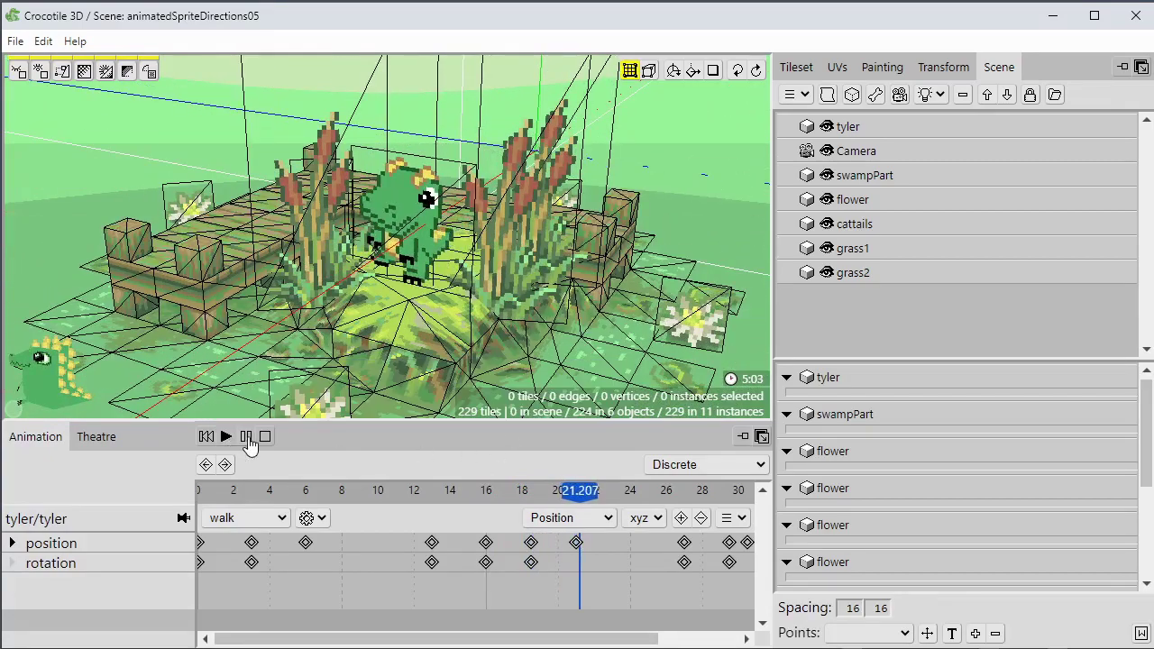
# Step: Enable billboarding with Lock to Y Axis on the tyler object and check the walk playback from another angle
pyautogui.doubleClick(876, 132)
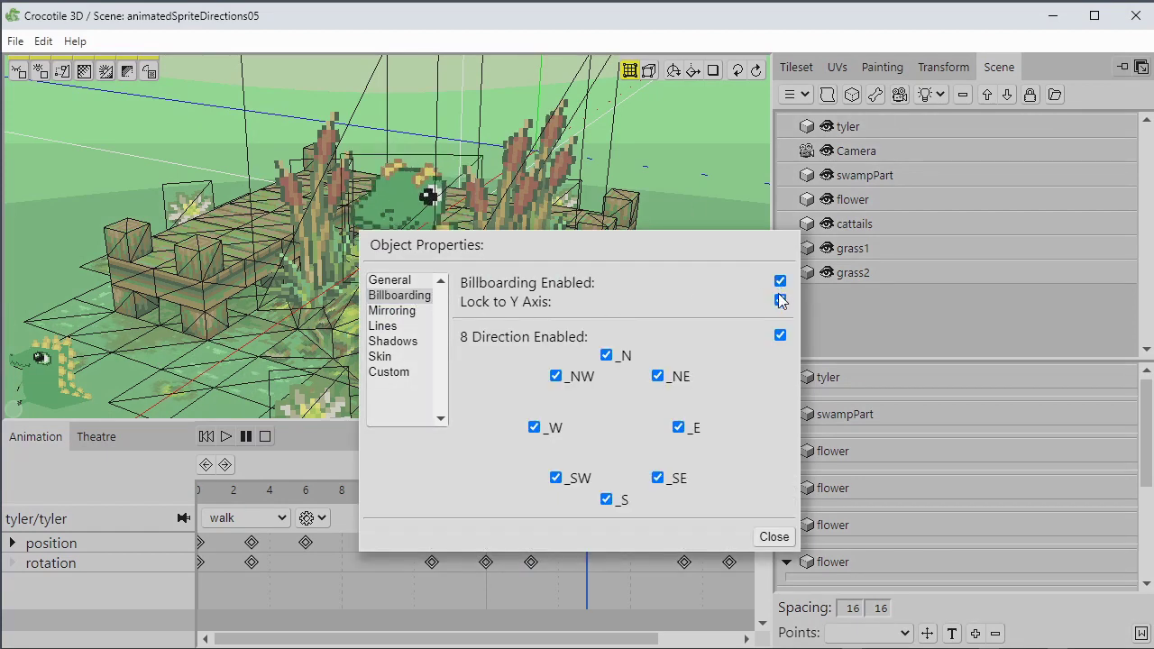
pyautogui.click(774, 538)
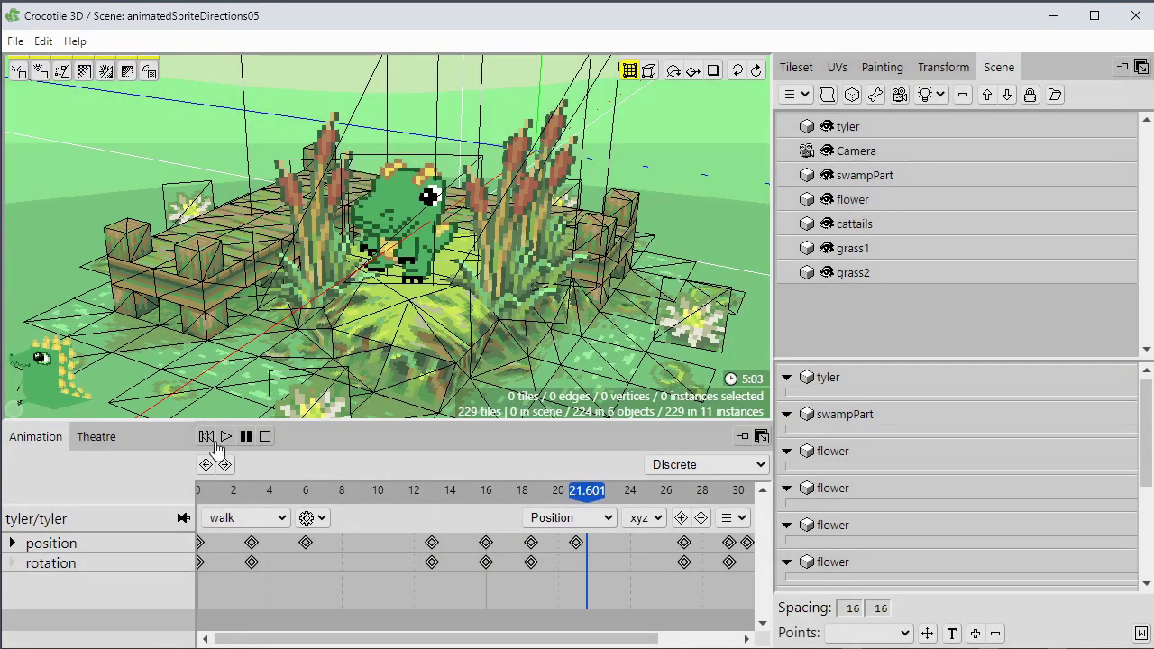
pyautogui.press('space')
pyautogui.moveTo(601, 322); pyautogui.dragTo(262, 323)
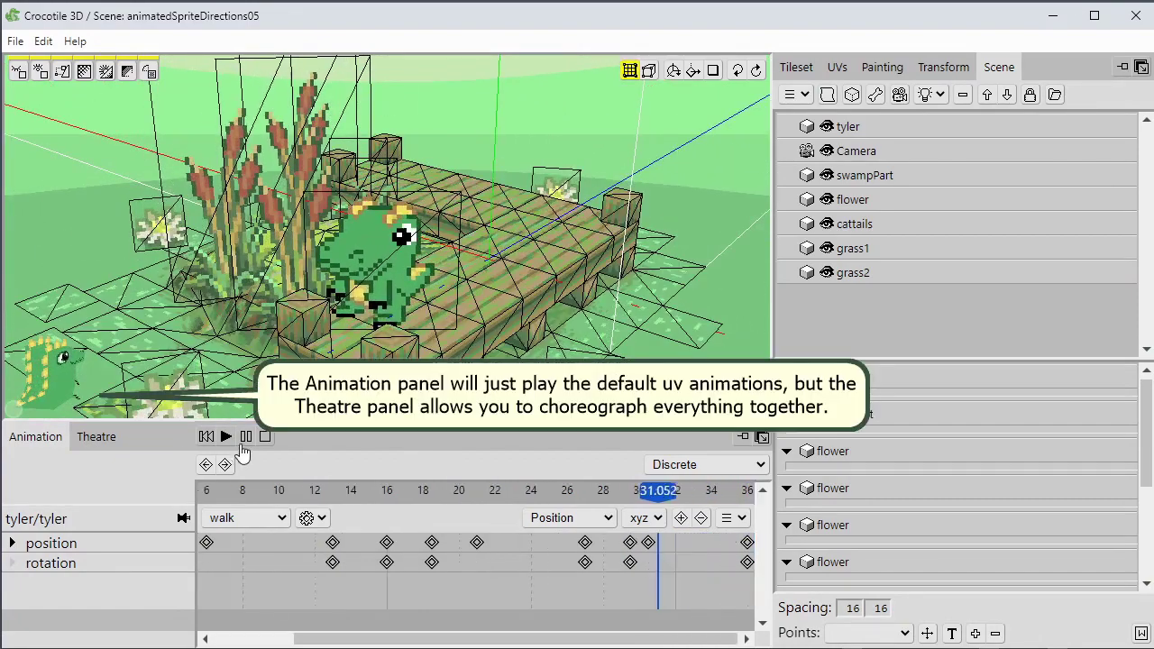
# Step: Play the Theatre act from the start and enlarge the viewport to watch the choreographed walk and UV animations
pyautogui.click(99, 440)
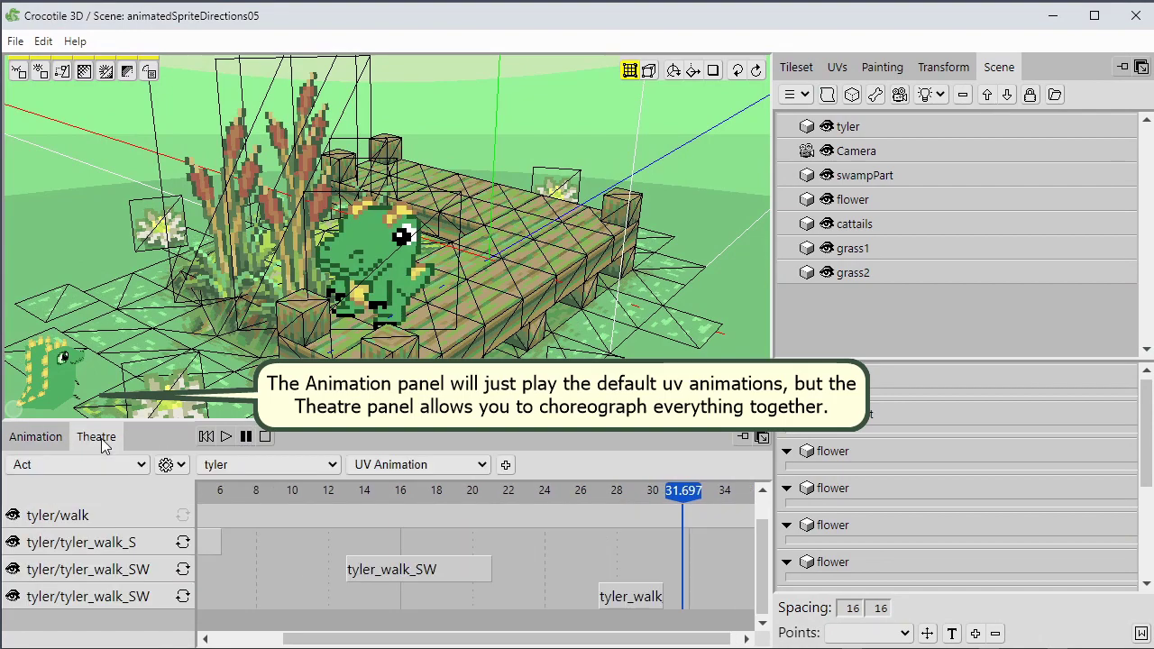
pyautogui.click(206, 437)
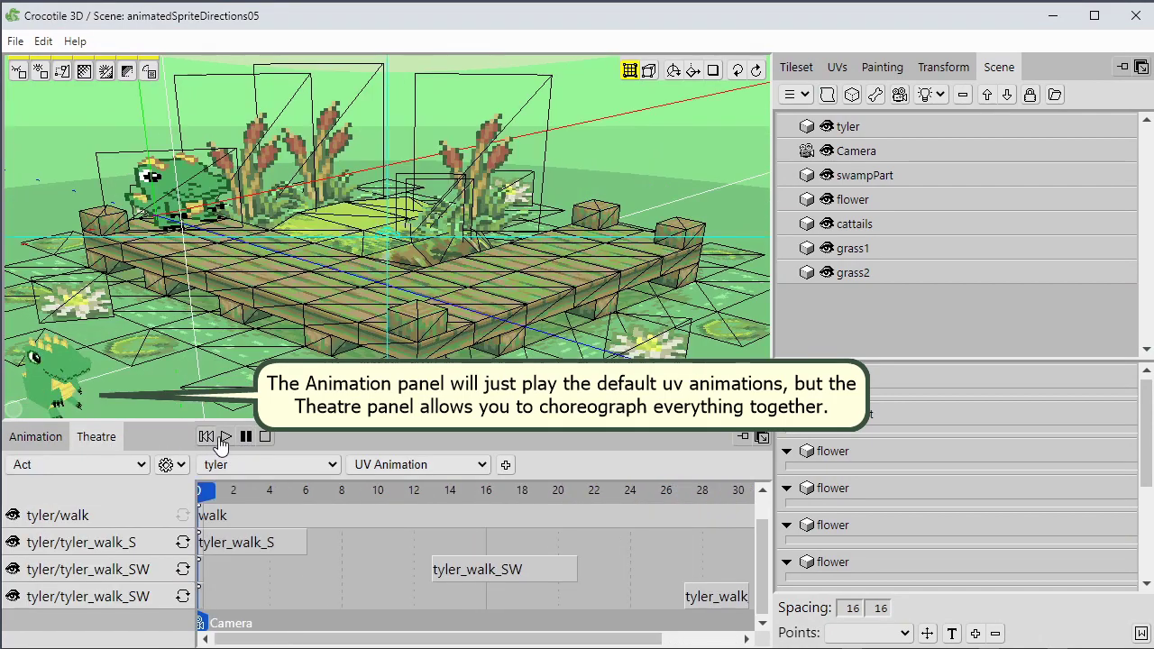
pyautogui.click(225, 437)
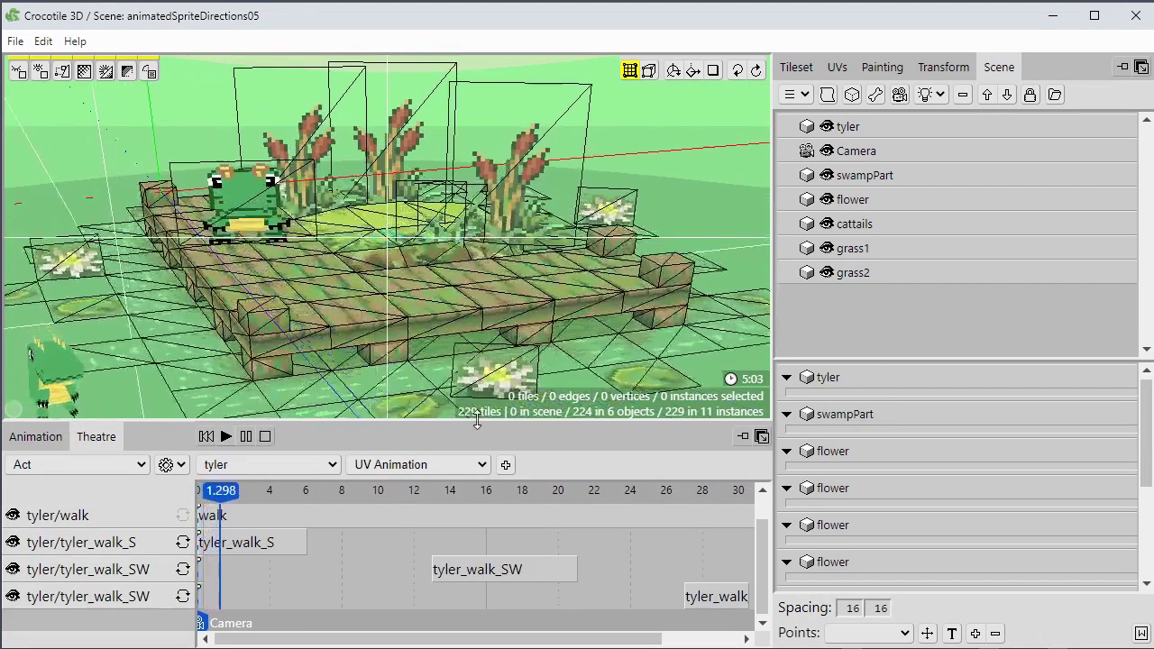
pyautogui.moveTo(477, 420); pyautogui.dragTo(476, 512)
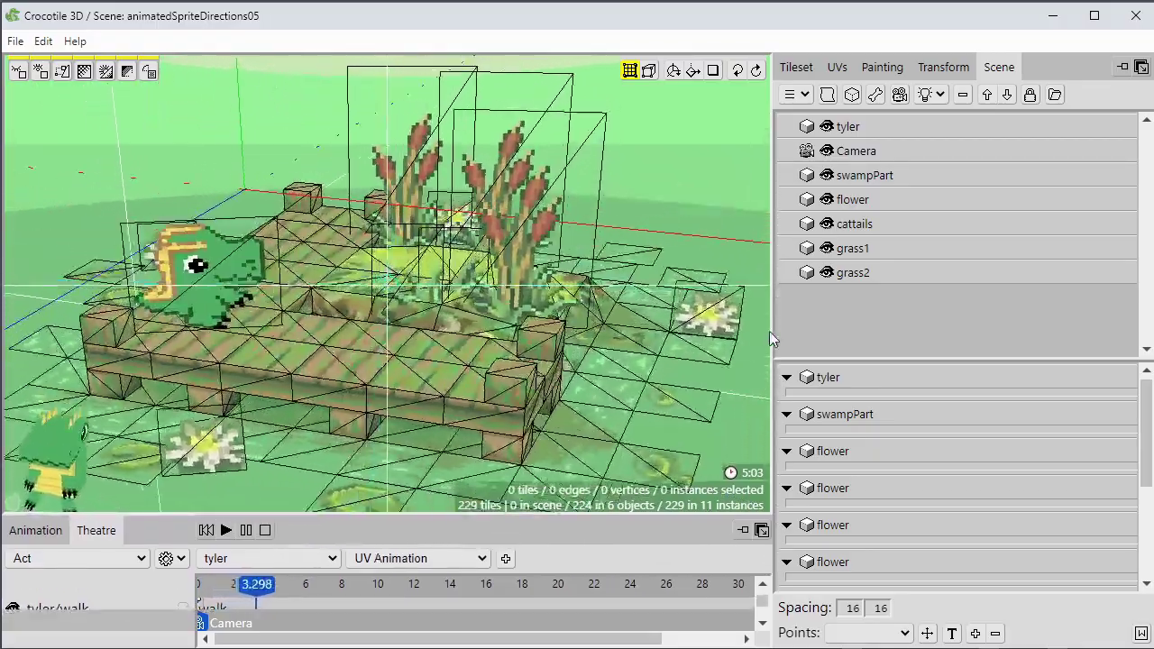
pyautogui.moveTo(773, 331); pyautogui.dragTo(655, 329)
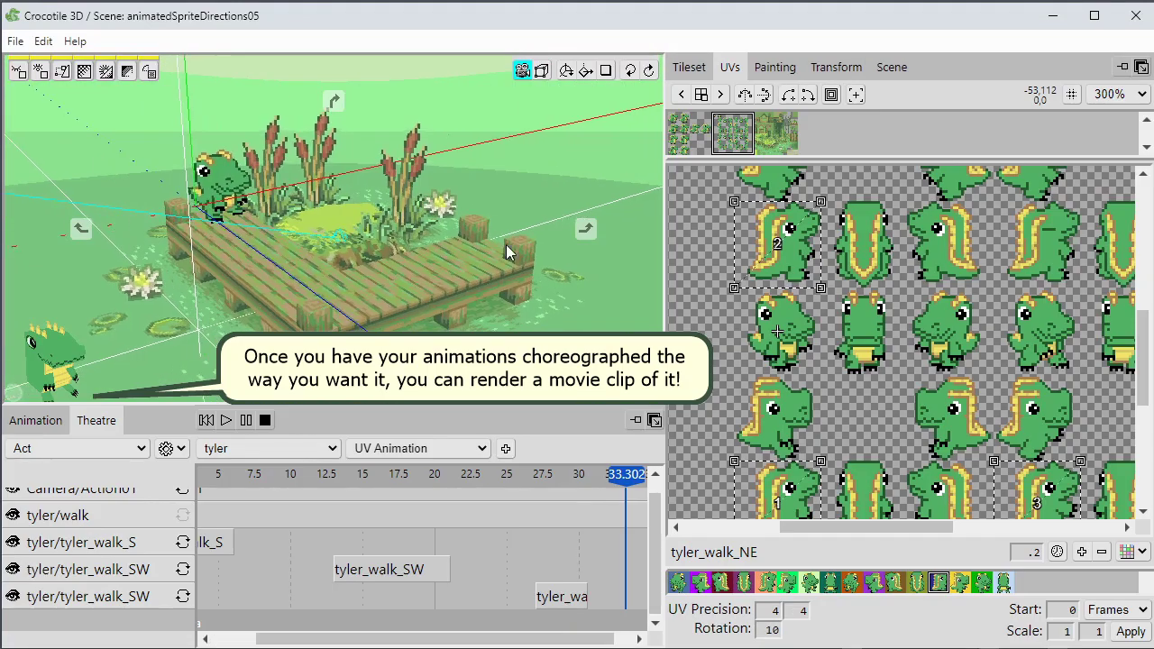
# Step: Render the act as a 480 × 360 GIF movie at framerate 30 and quality 100, saved as testrender
pyautogui.click(43, 41)
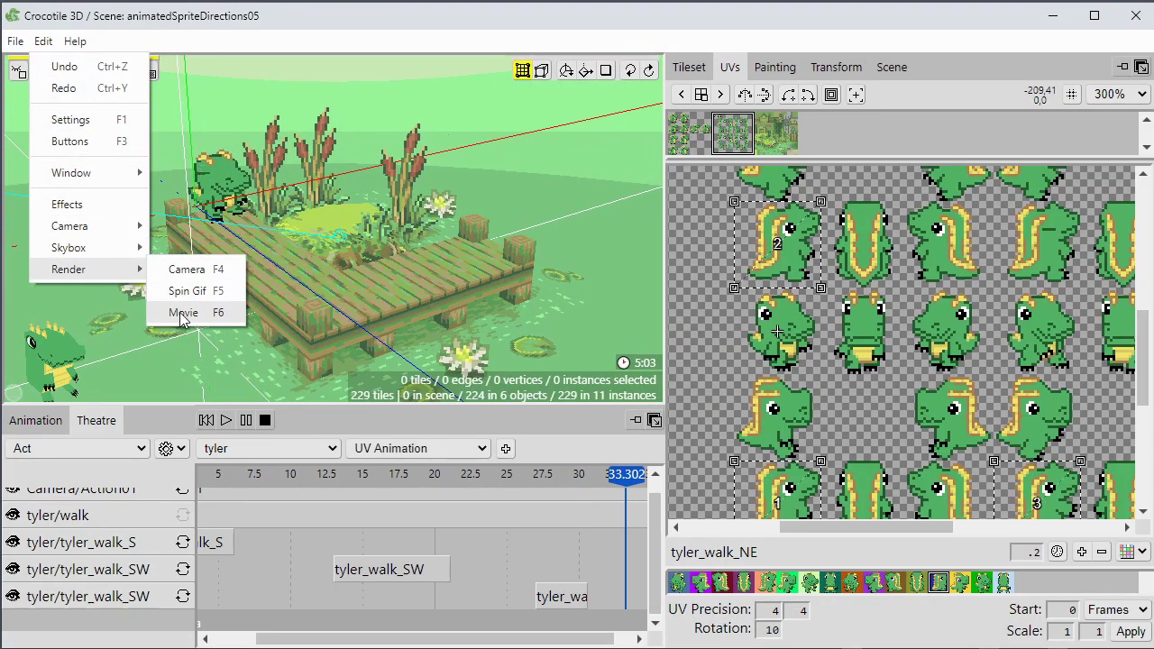
pyautogui.click(183, 313)
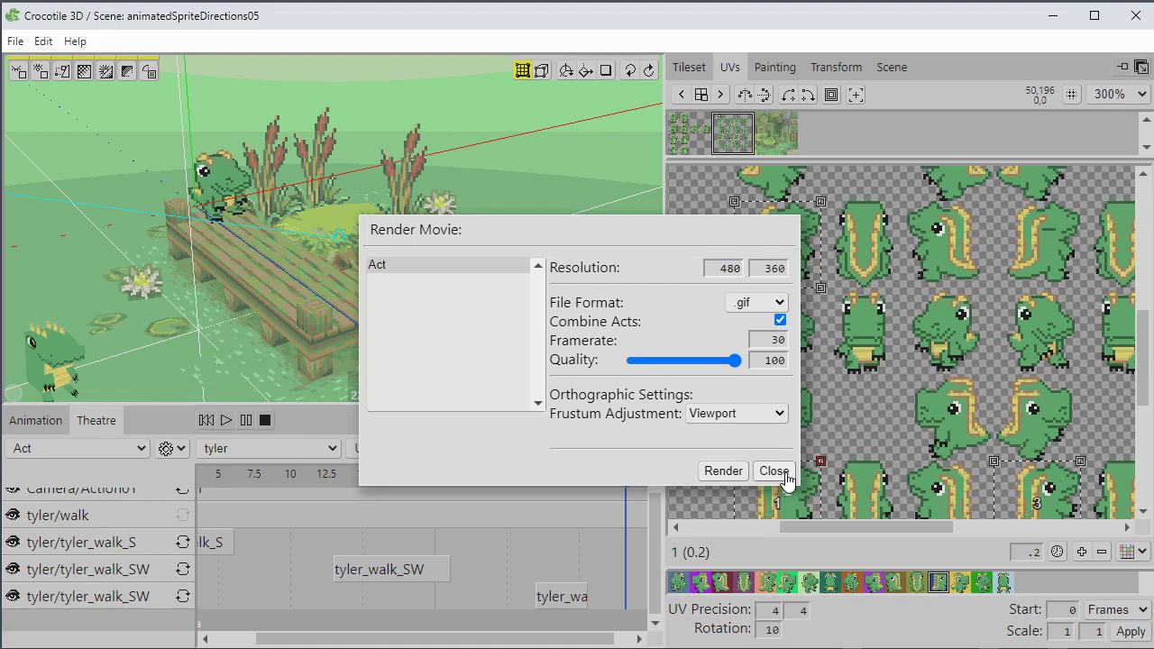
pyautogui.click(722, 475)
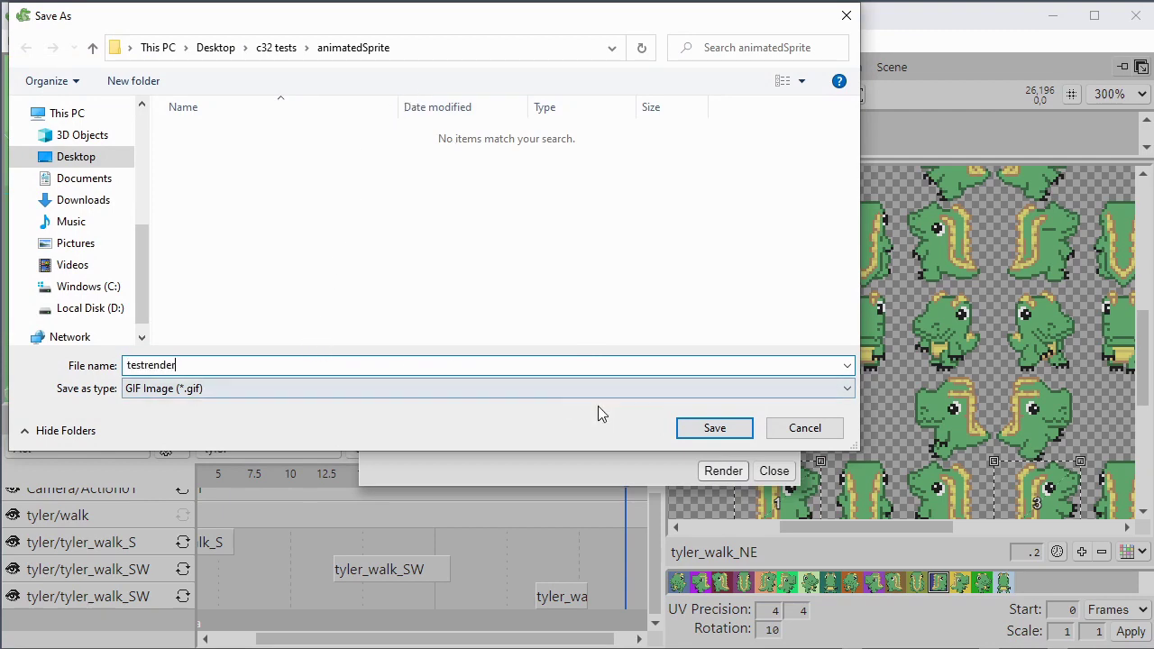
pyautogui.click(715, 428)
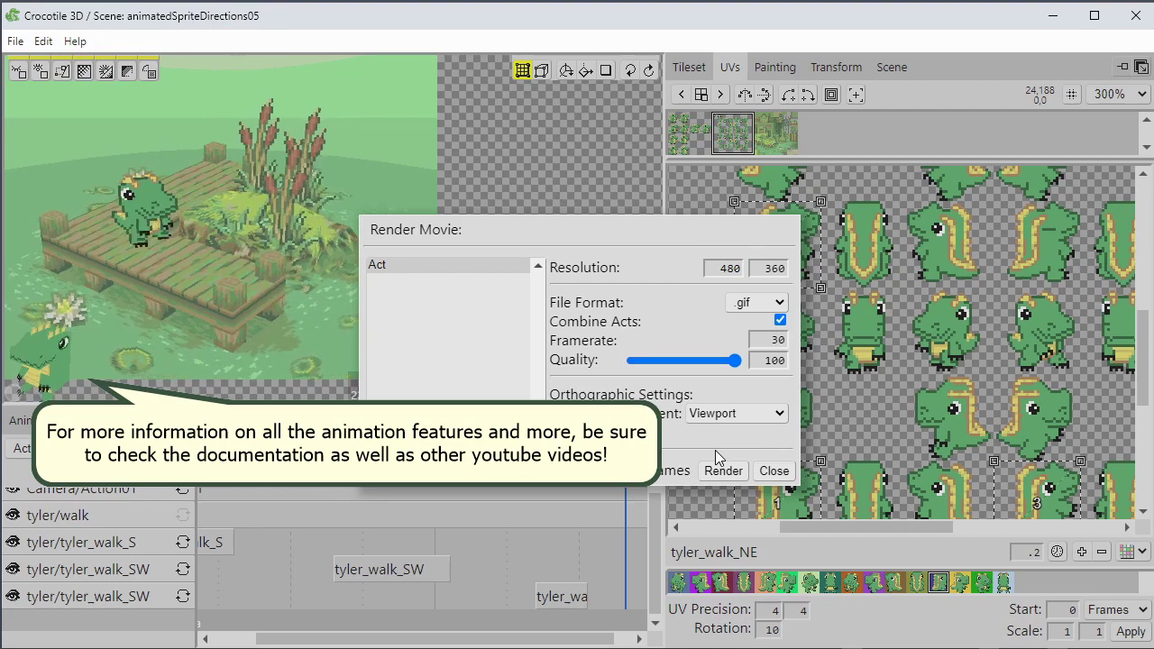
pyautogui.click(773, 472)
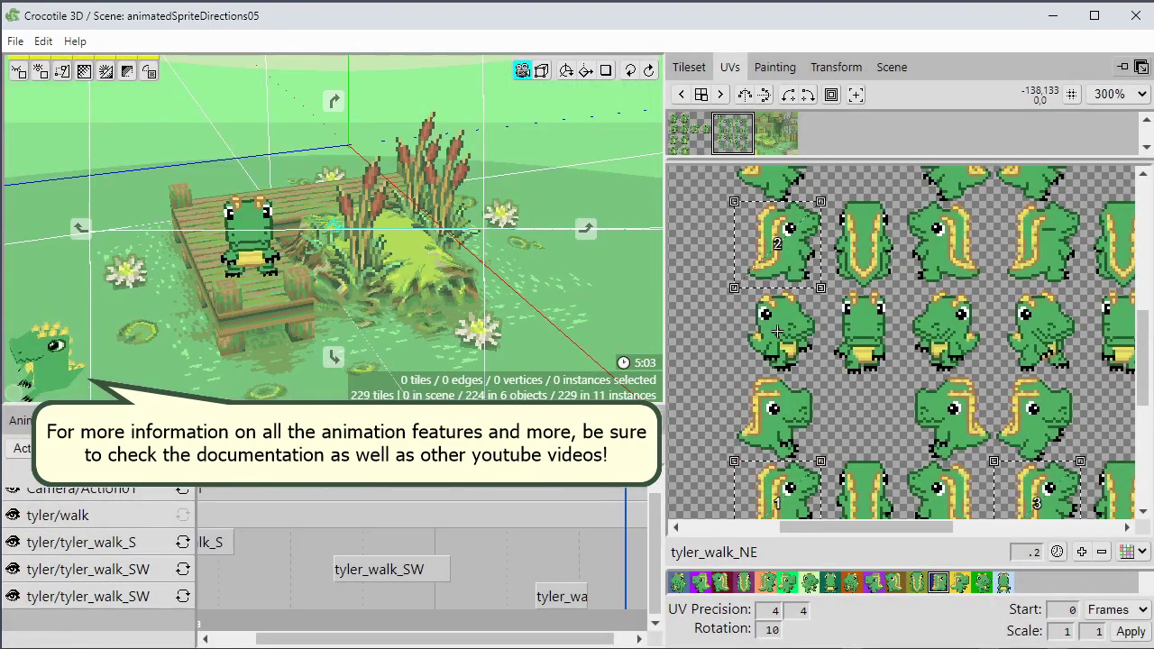